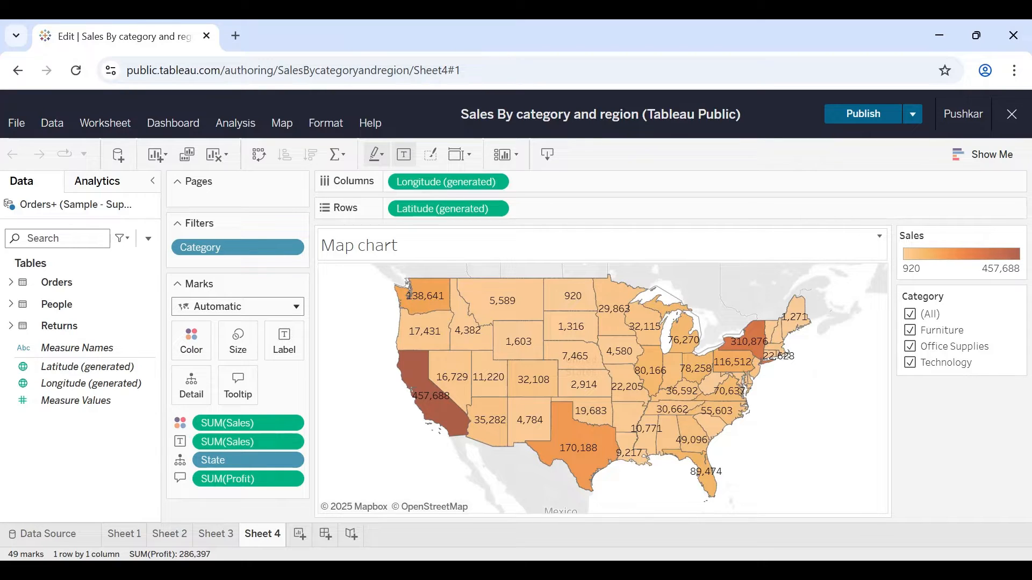
# Step: Expand the Orders table's fields and review the existing charts on Sheet 1 through Sheet 4
pyautogui.click(12, 284)
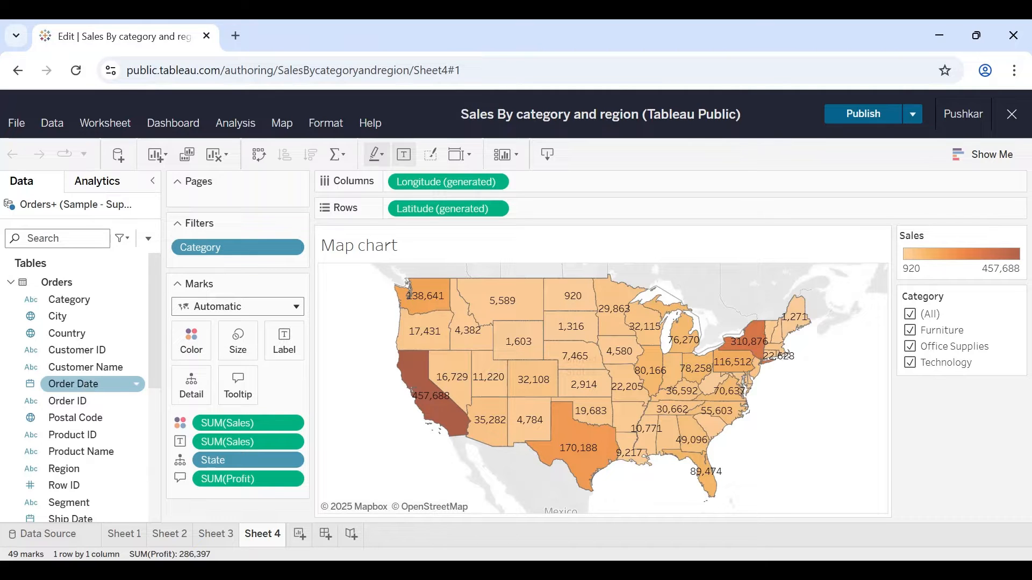
pyautogui.click(122, 534)
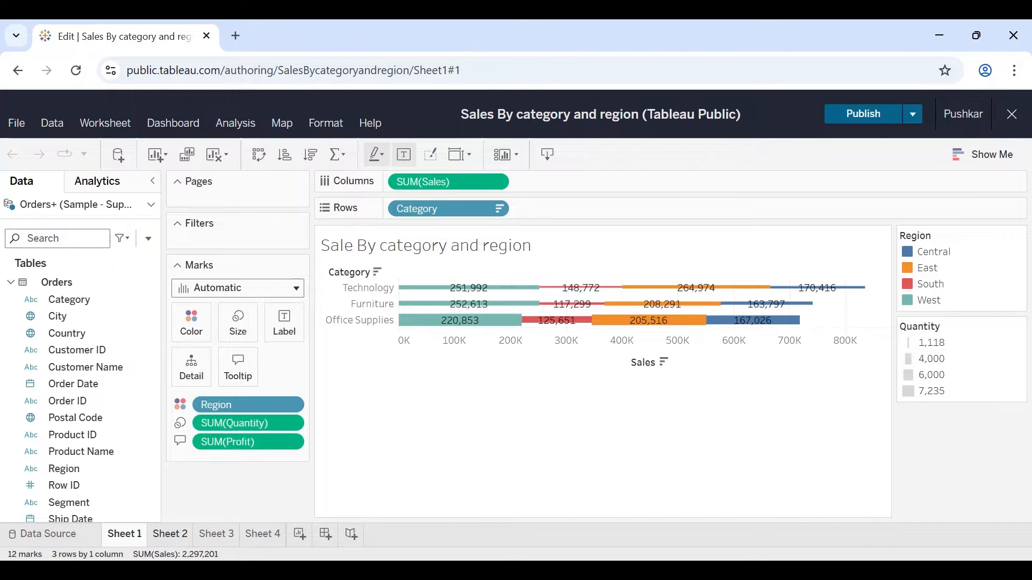
pyautogui.click(180, 542)
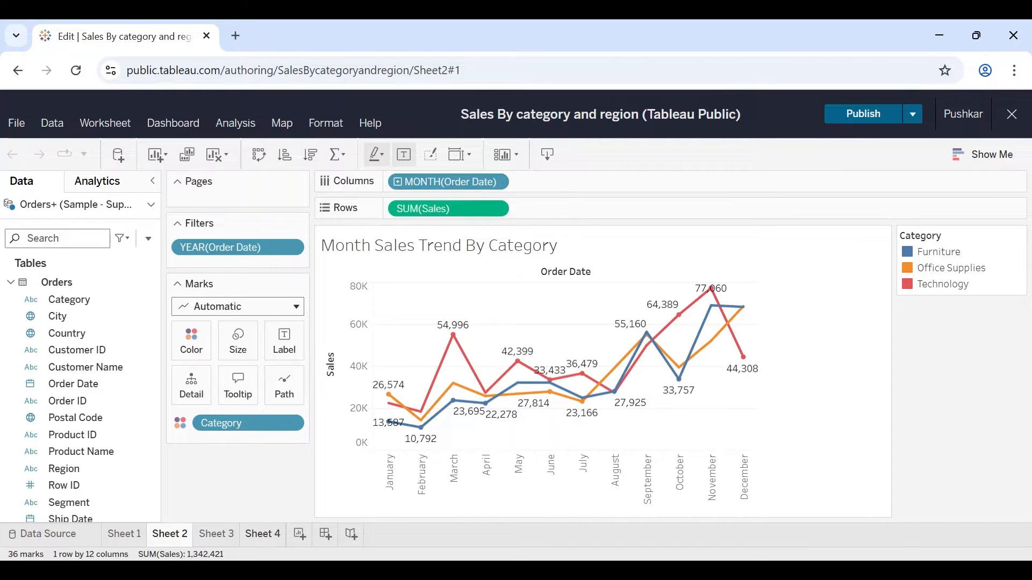
pyautogui.click(209, 537)
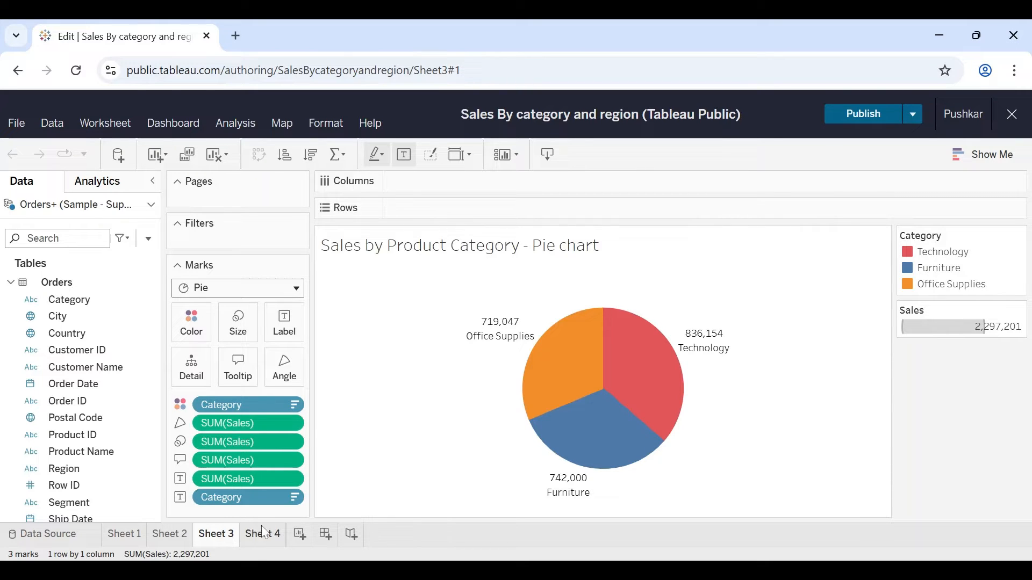
pyautogui.click(252, 544)
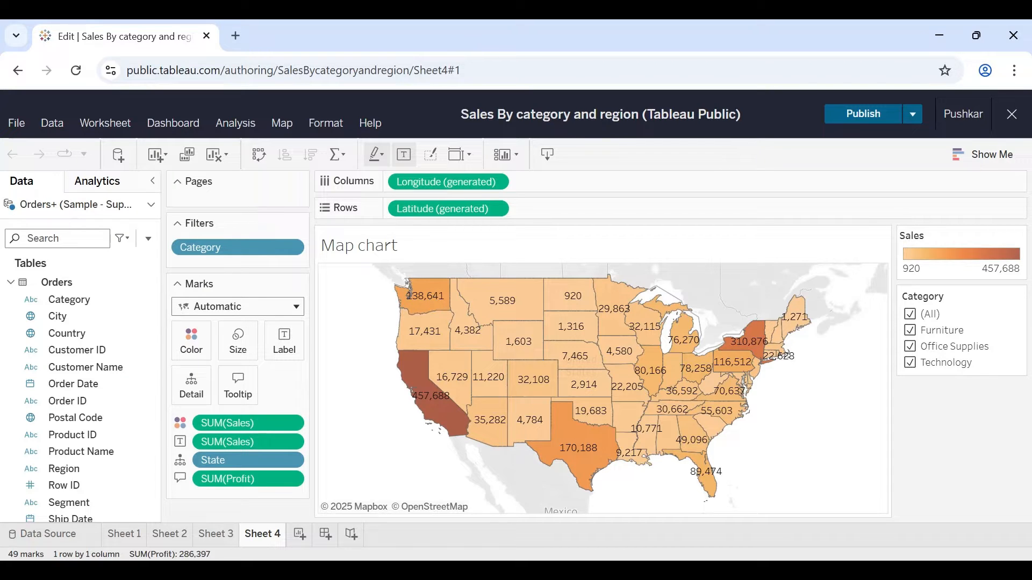
# Step: Create a new worksheet and look over the available chart types
pyautogui.click(299, 535)
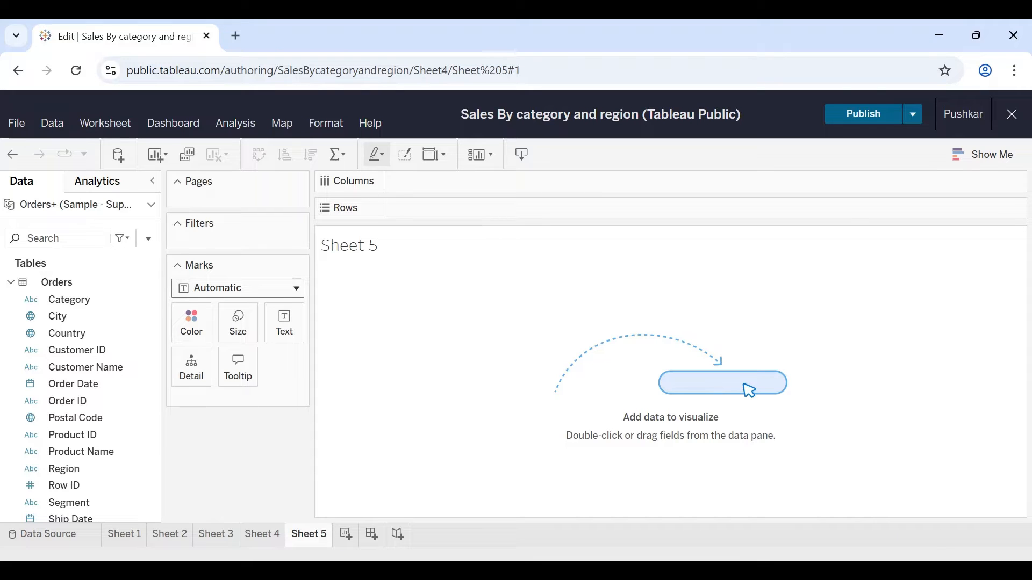
pyautogui.click(992, 155)
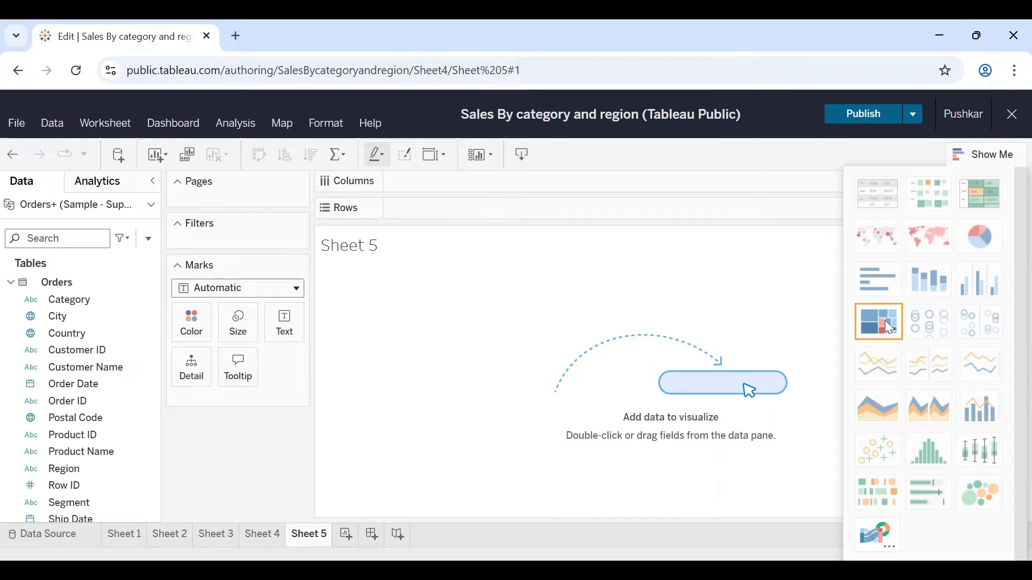
pyautogui.scroll(-1, 900, 328)
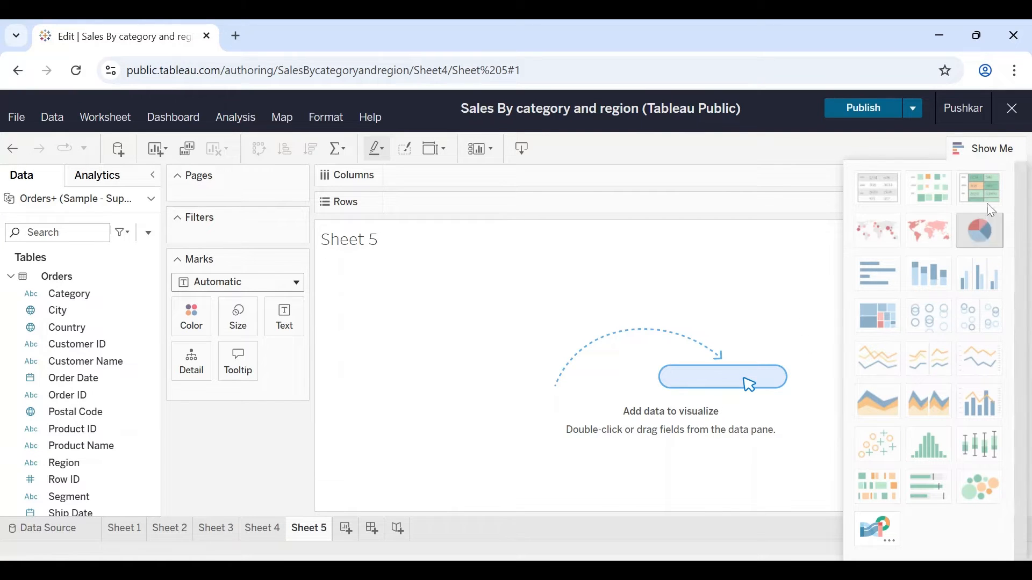
pyautogui.click(982, 156)
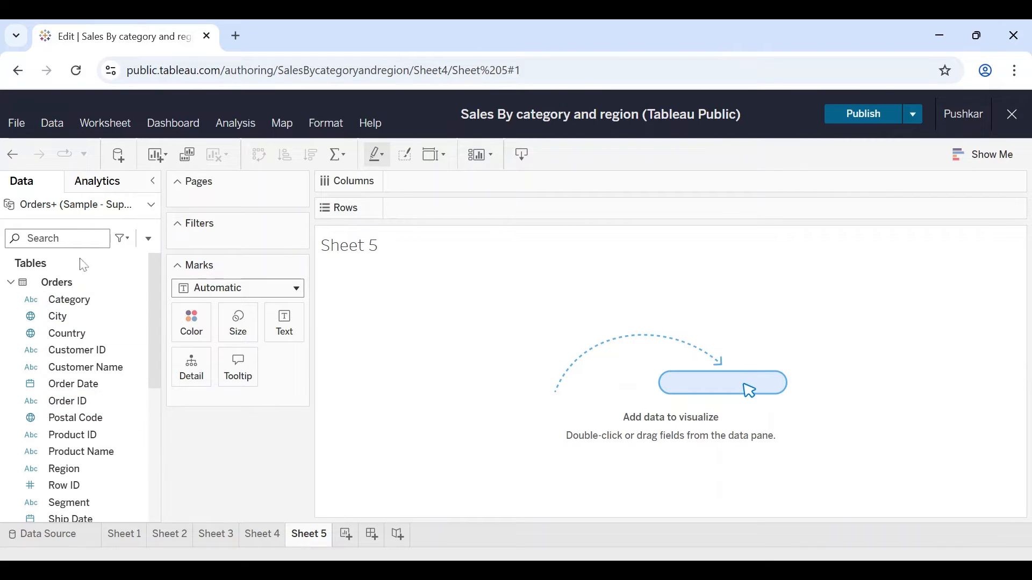
# Step: Build a bar chart with Sub-Category on Rows and the sum of Sales on Columns
pyautogui.click(105, 320)
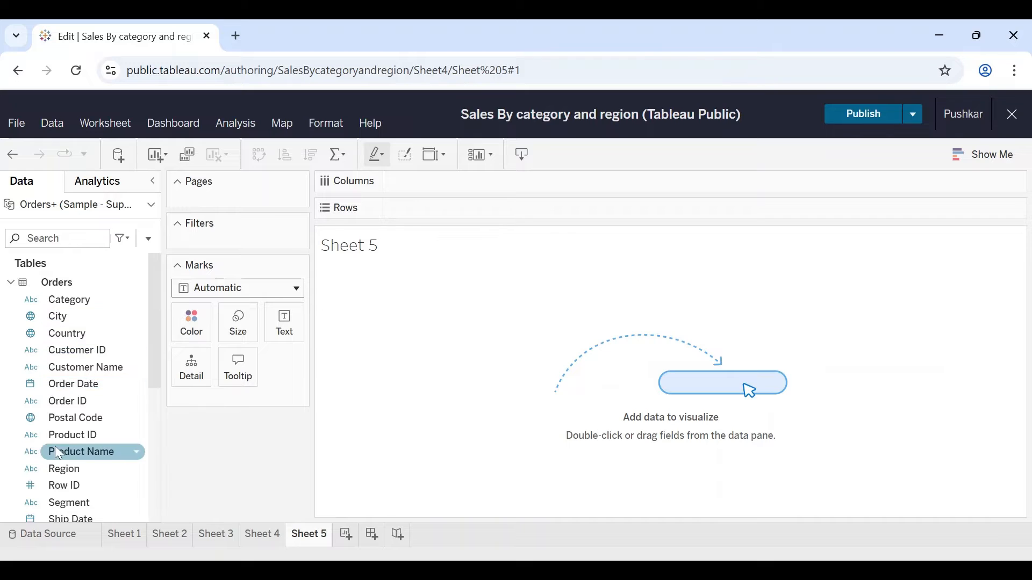
pyautogui.scroll(-2, 86, 452)
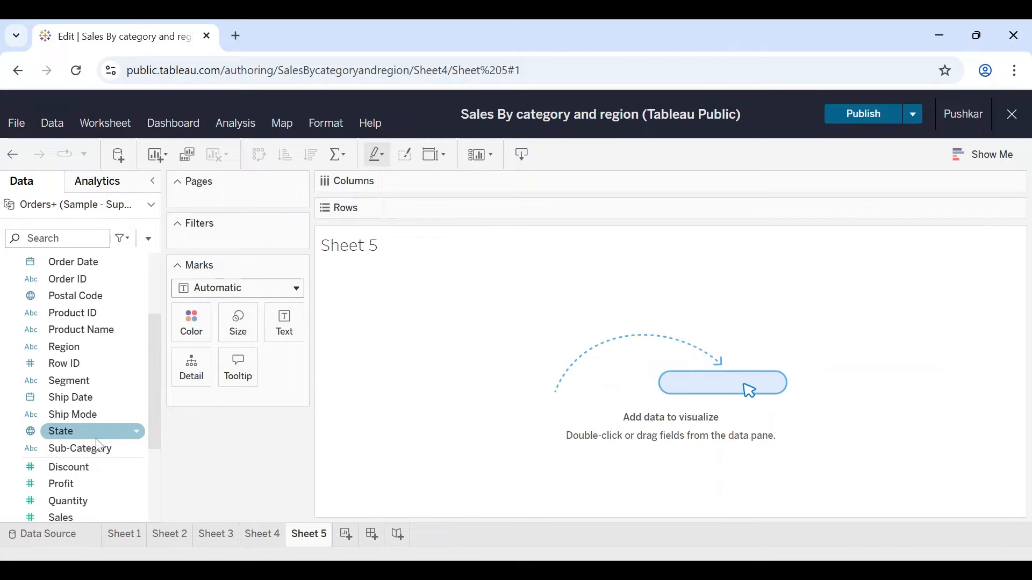
pyautogui.click(68, 457)
pyautogui.moveTo(68, 457); pyautogui.dragTo(449, 216)
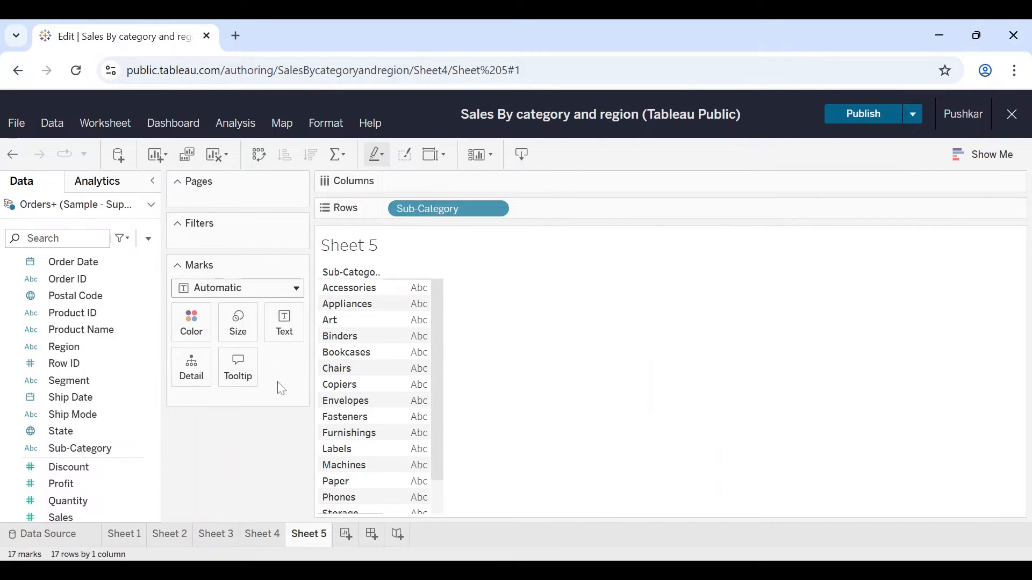
pyautogui.scroll(-3, 102, 449)
pyautogui.click(72, 436)
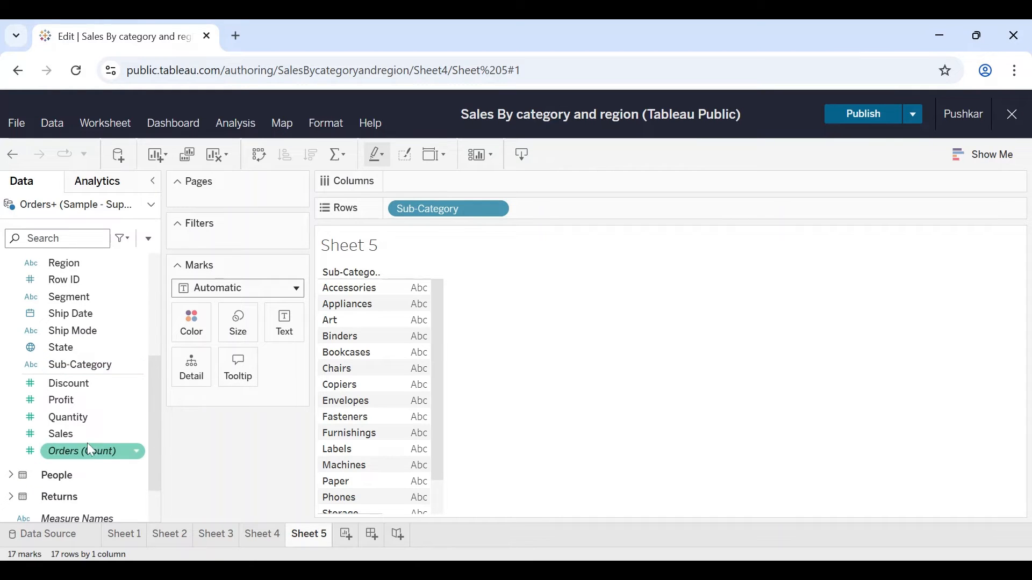
pyautogui.moveTo(72, 439); pyautogui.dragTo(448, 186)
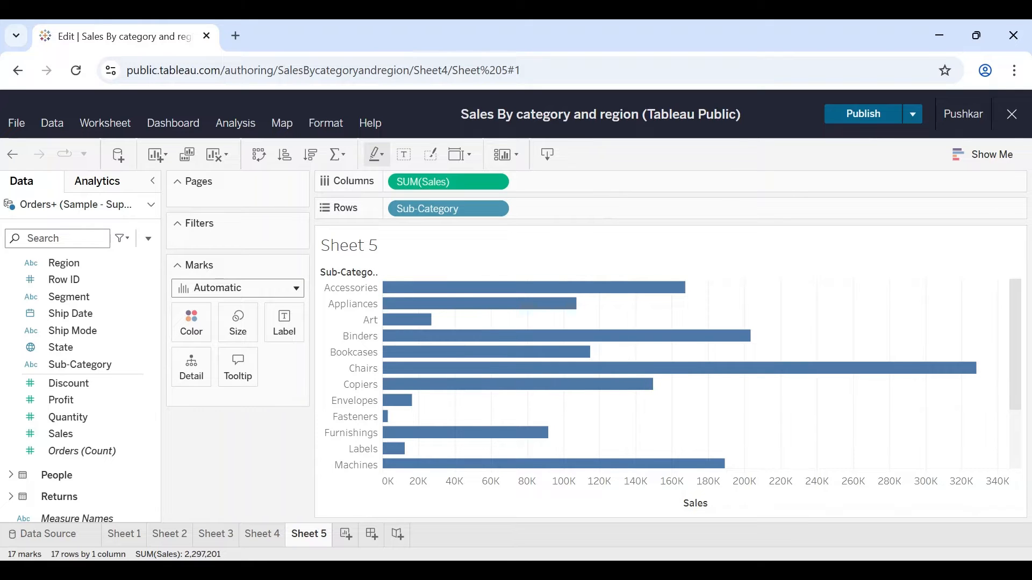
# Step: Convert the sub-category sales bar chart to a treemap and inspect the details of several of its blocks
pyautogui.click(1000, 161)
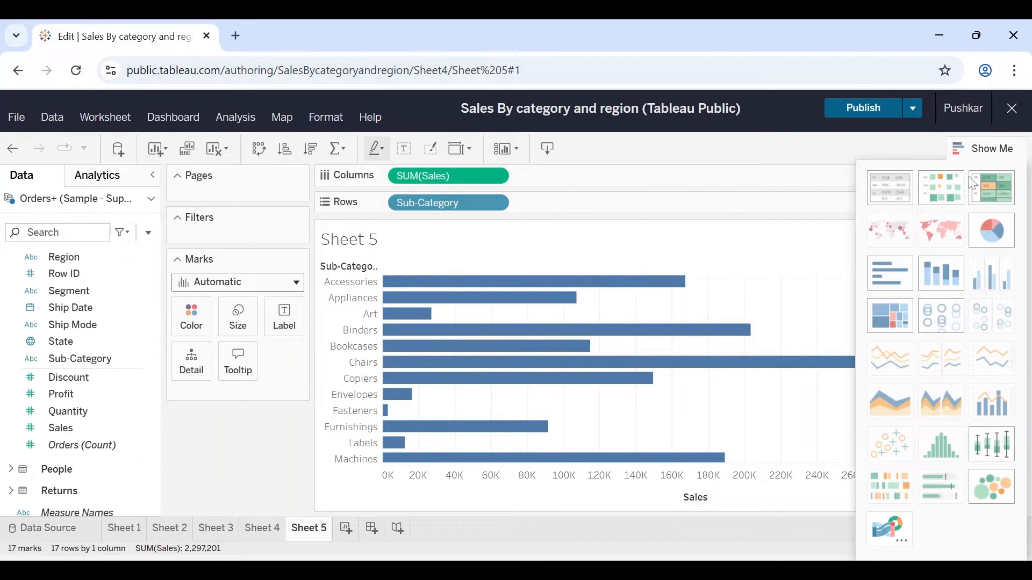
pyautogui.click(886, 328)
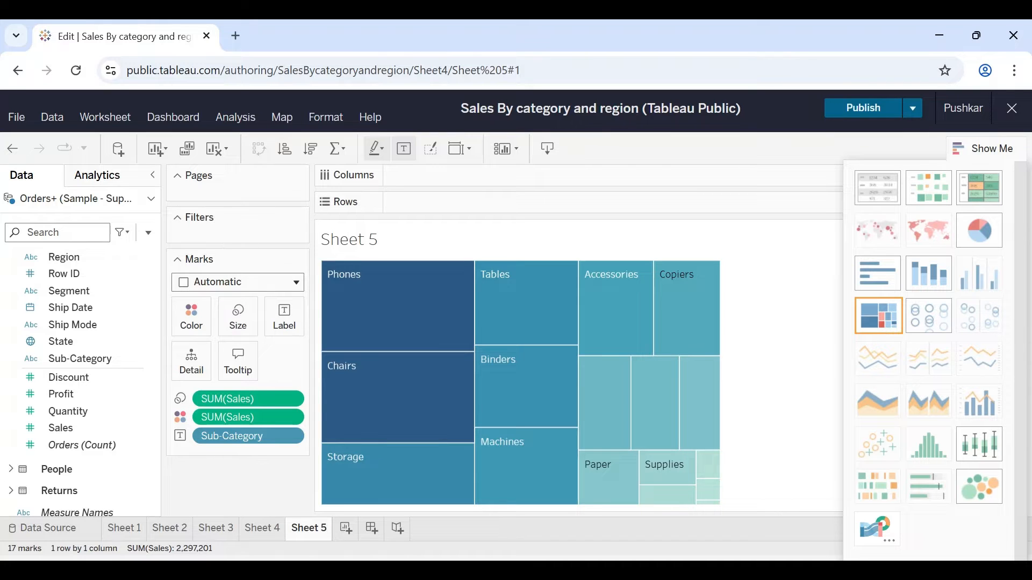
pyautogui.click(992, 157)
pyautogui.moveTo(700, 310)
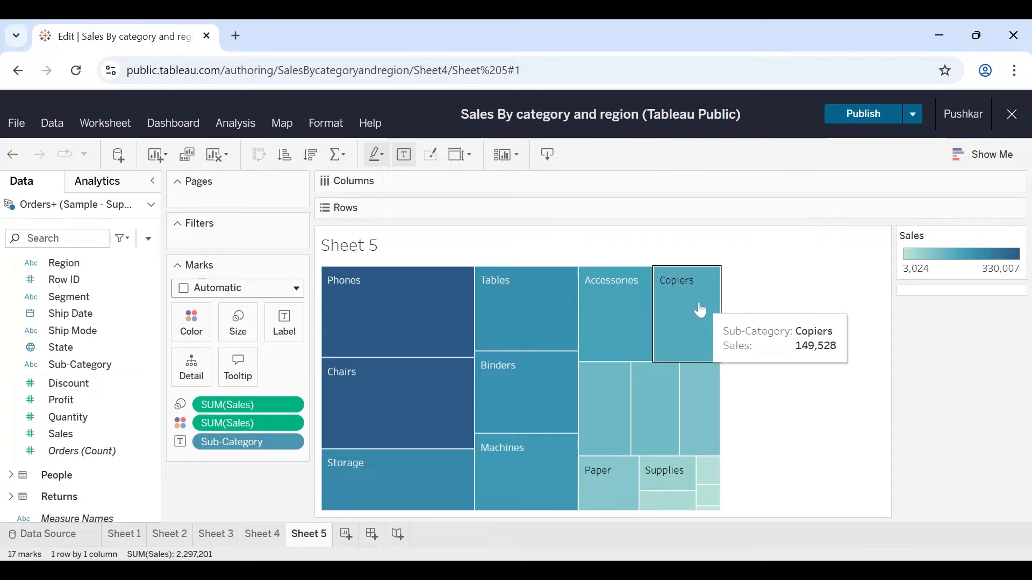
pyautogui.moveTo(681, 375)
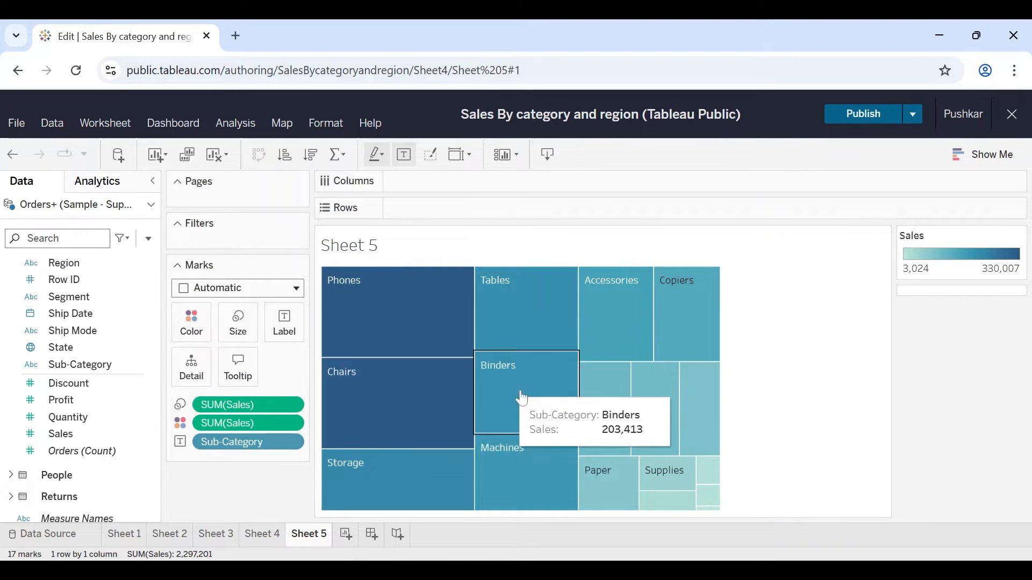
pyautogui.moveTo(621, 390)
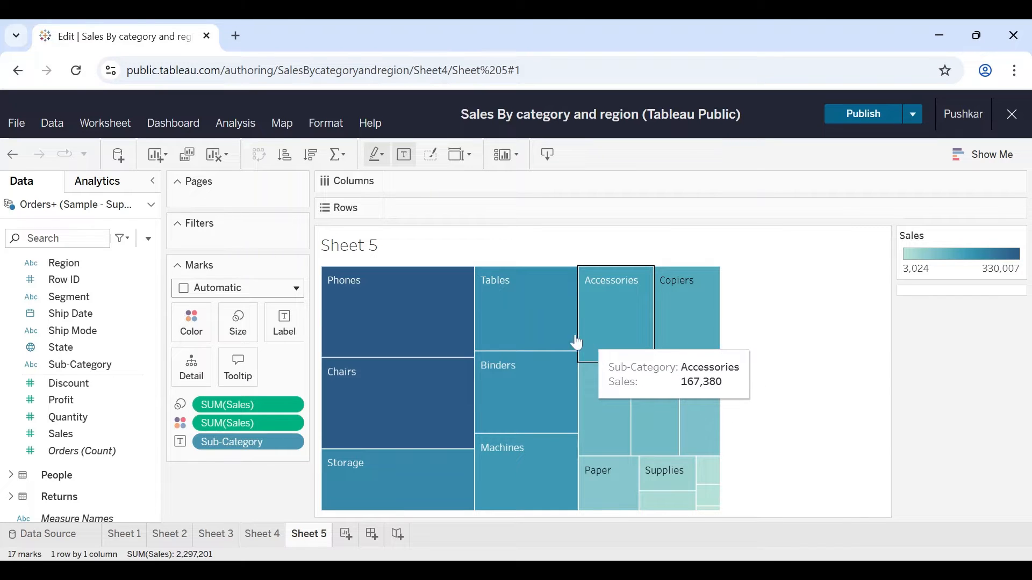
pyautogui.moveTo(527, 332)
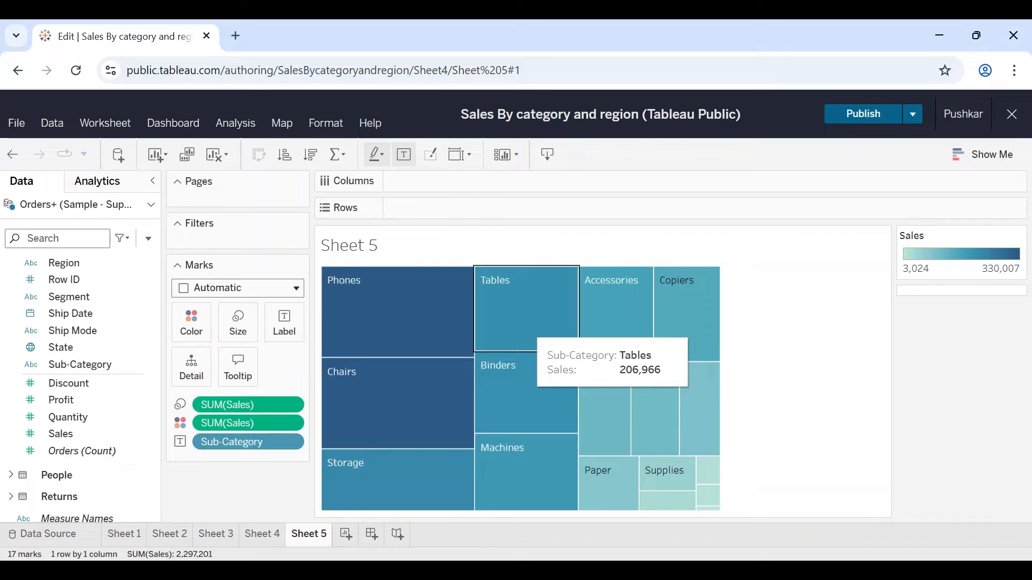
# Step: Add Category to the treemap's labels and color the blocks by Category
pyautogui.scroll(4, 88, 306)
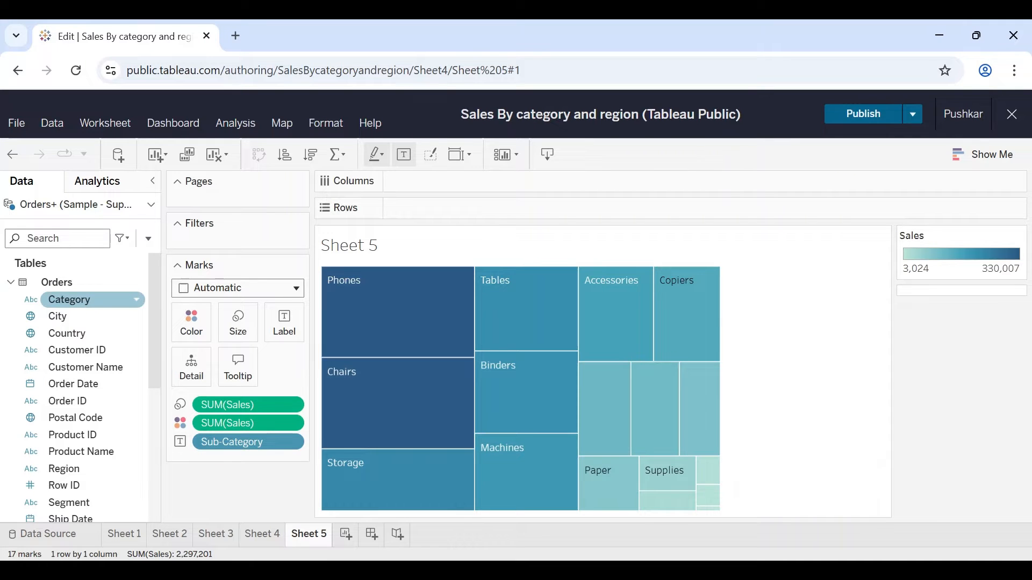
pyautogui.moveTo(87, 307); pyautogui.dragTo(301, 326)
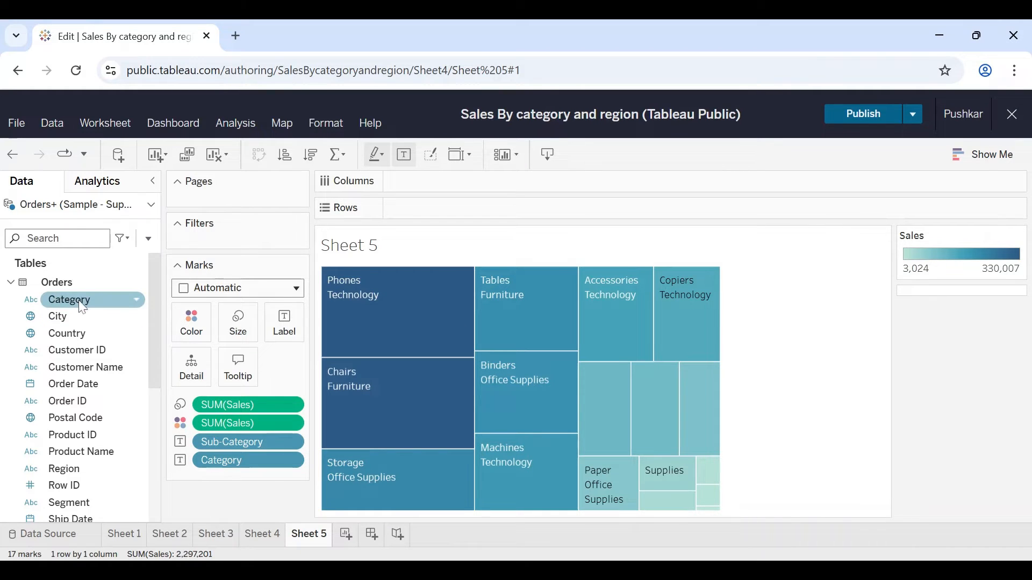
pyautogui.moveTo(72, 304); pyautogui.dragTo(199, 322)
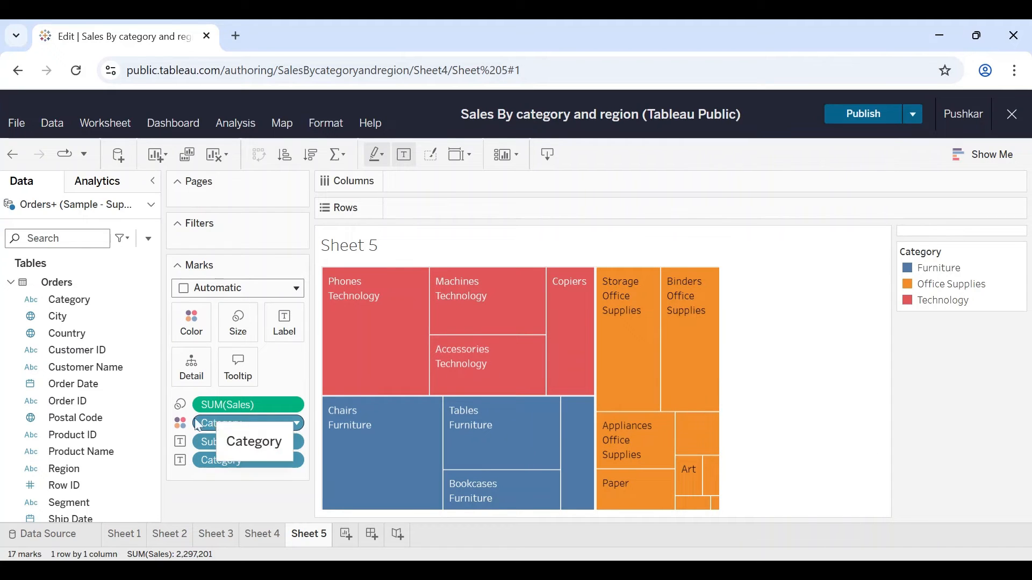
# Step: Add the sum of Sales to the treemap's labels
pyautogui.scroll(-2, 69, 477)
pyautogui.scroll(-3, 69, 478)
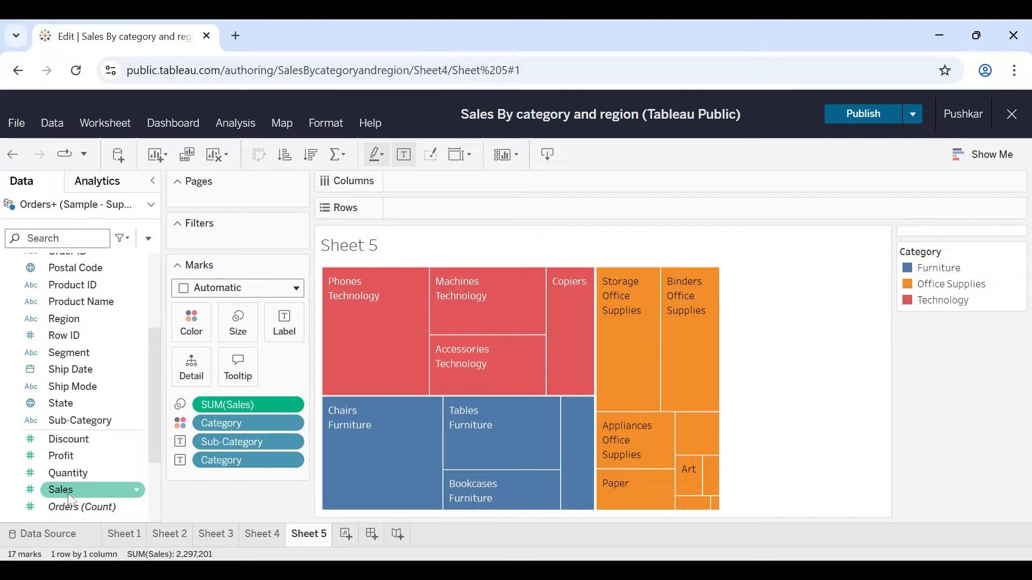
pyautogui.moveTo(75, 490); pyautogui.dragTo(288, 324)
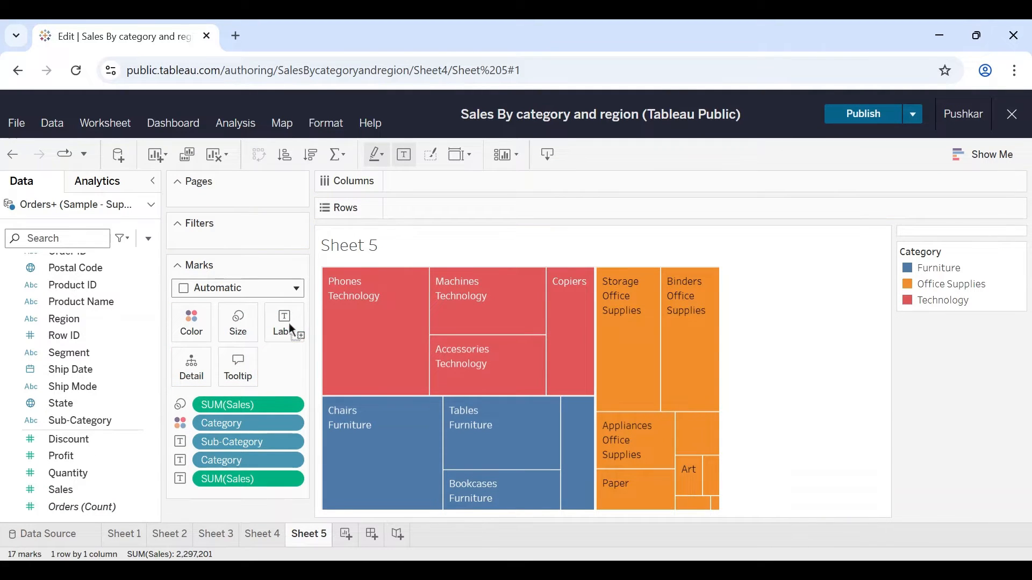
# Step: Edit the treemap's label text, trying font size 11, and apply center alignment to all of its lines
pyautogui.click(294, 328)
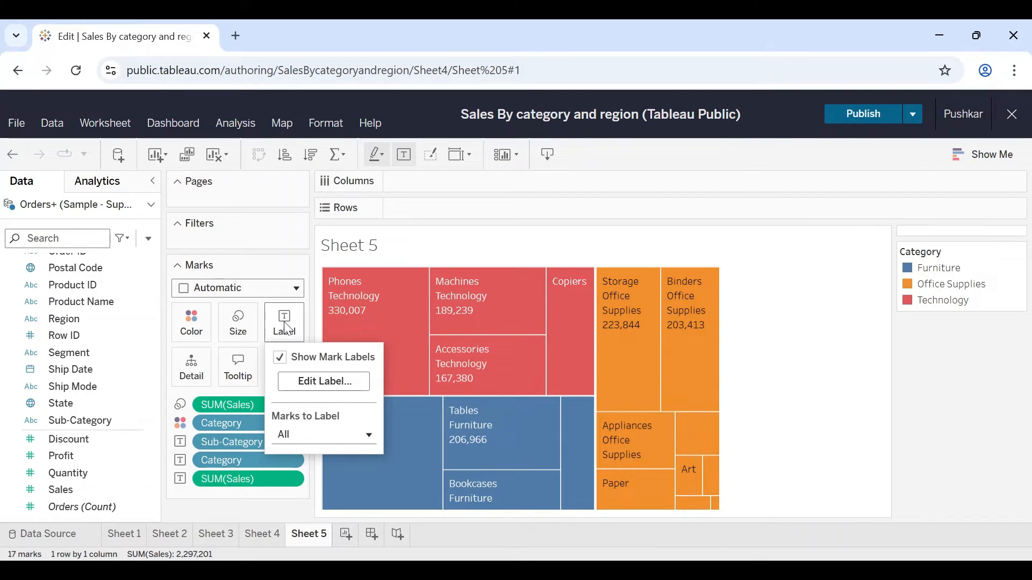
pyautogui.click(324, 381)
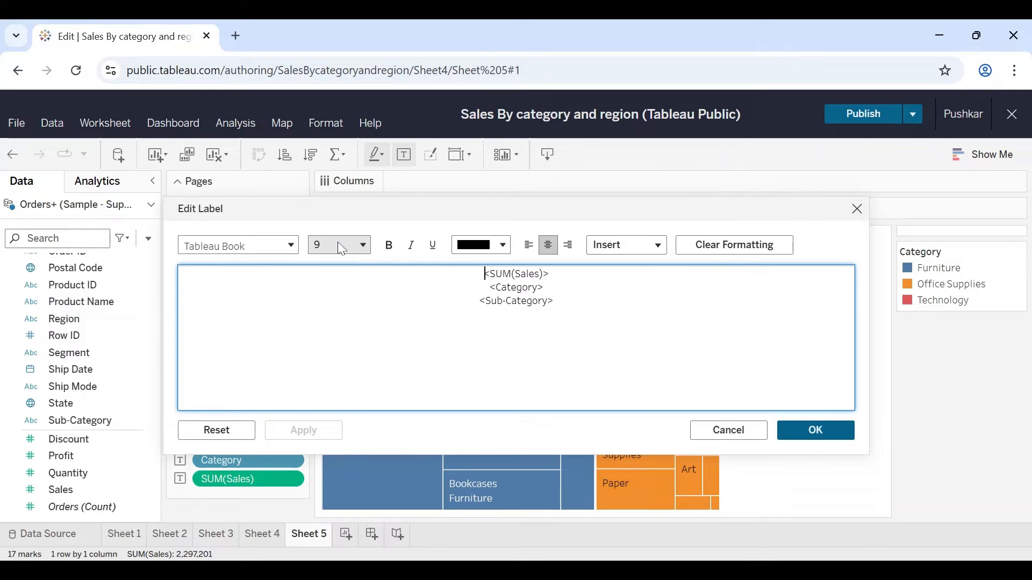
pyautogui.click(342, 249)
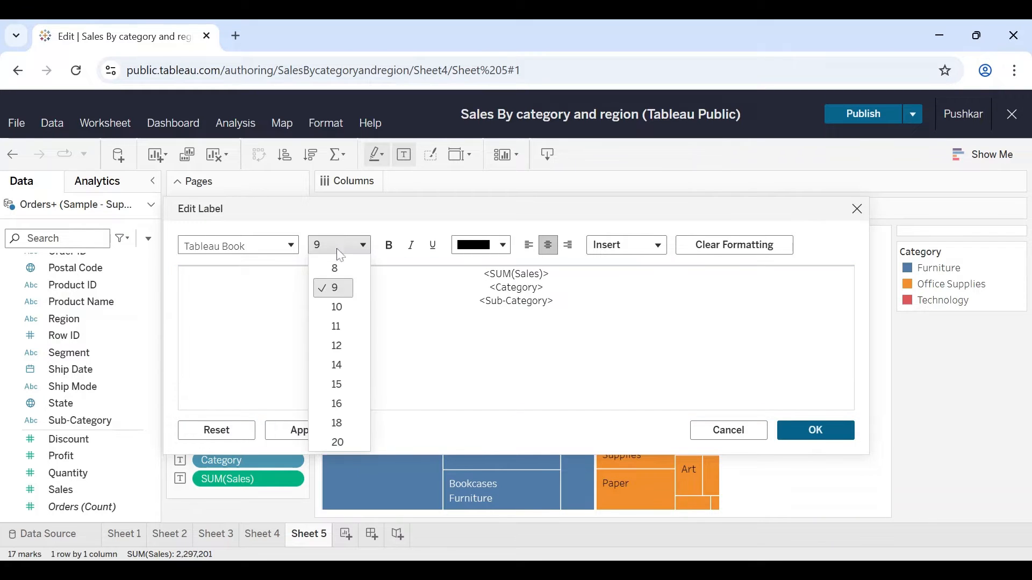
pyautogui.click(336, 326)
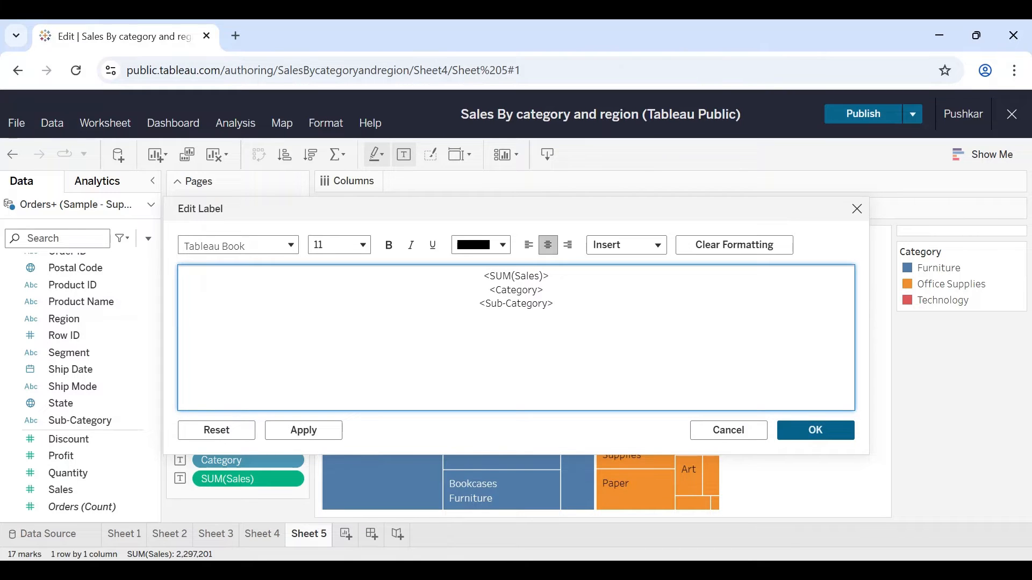
pyautogui.click(390, 246)
pyautogui.hotkey('ctrl', 'a')
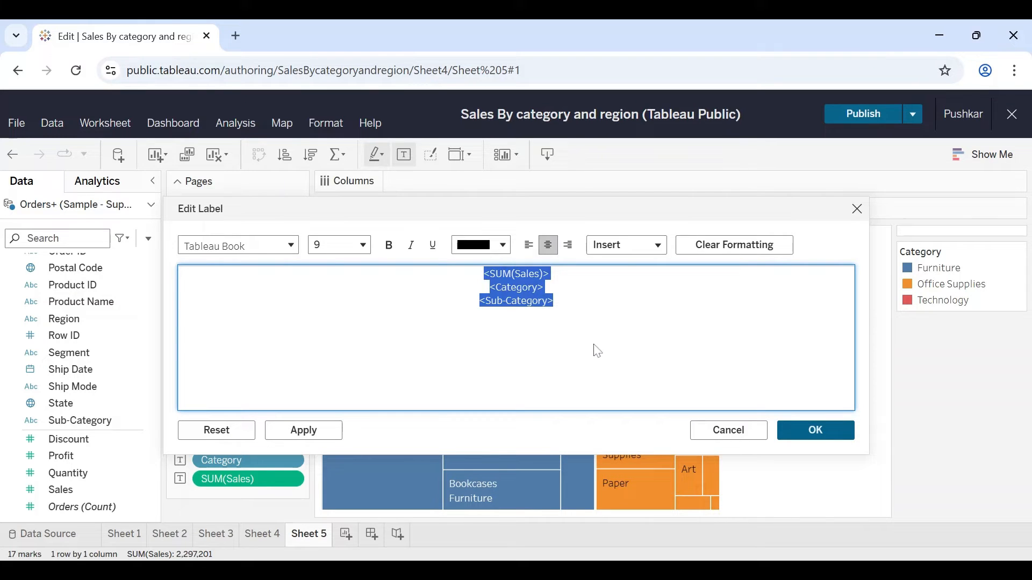
pyautogui.click(529, 246)
pyautogui.click(548, 245)
pyautogui.click(851, 436)
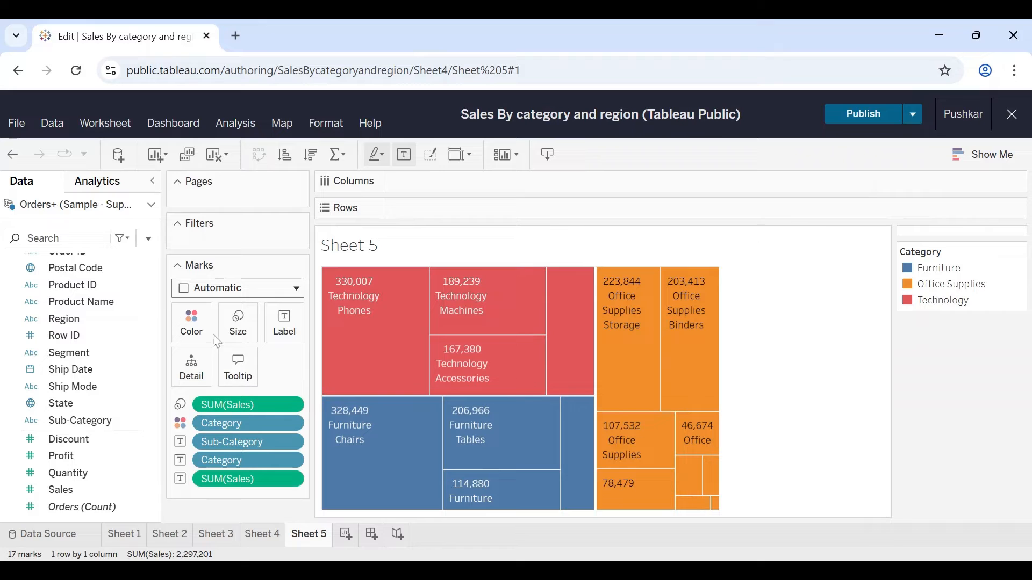
# Step: Set the border color of the treemap blocks to black
pyautogui.click(194, 332)
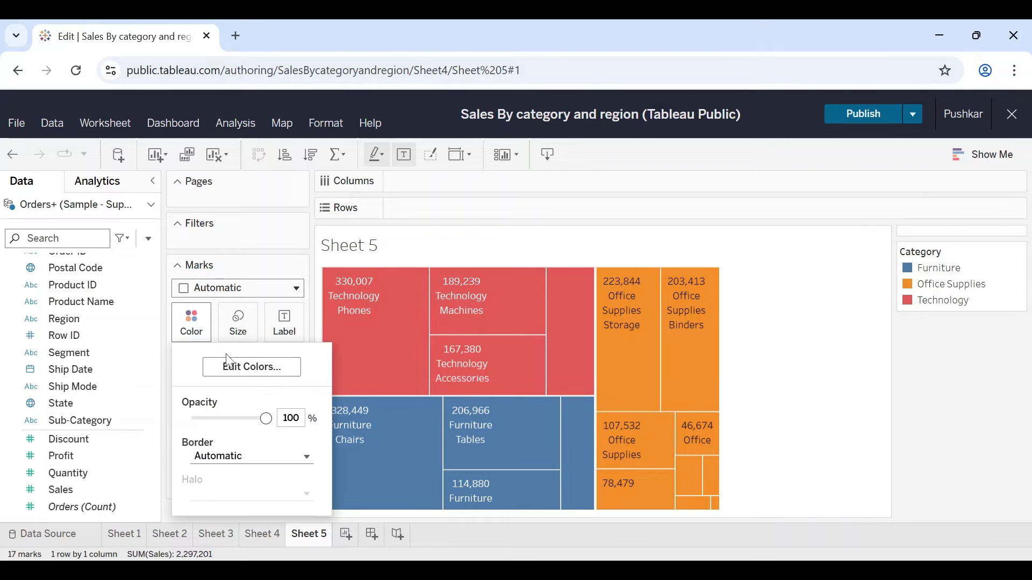
pyautogui.click(258, 458)
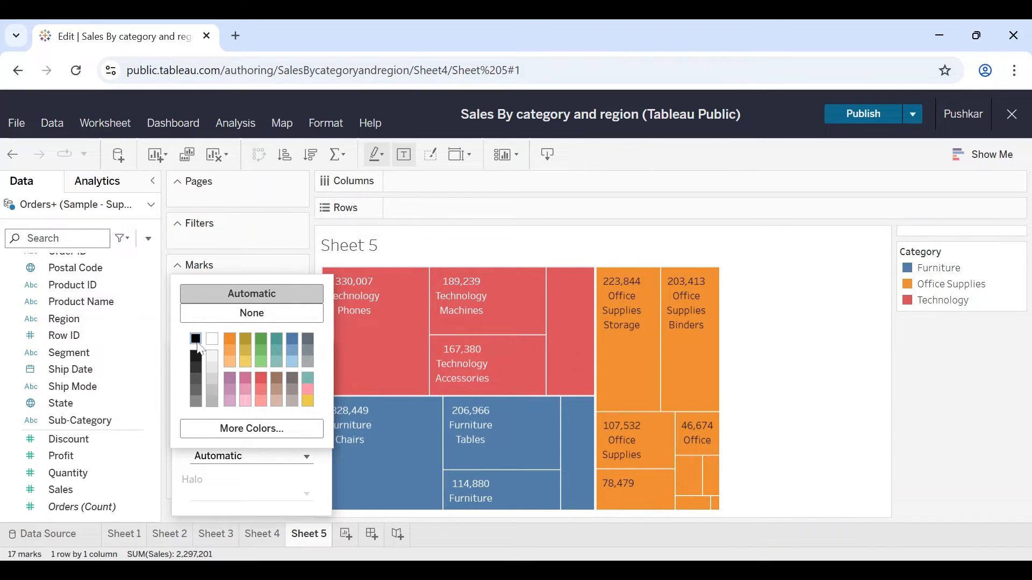
pyautogui.click(198, 345)
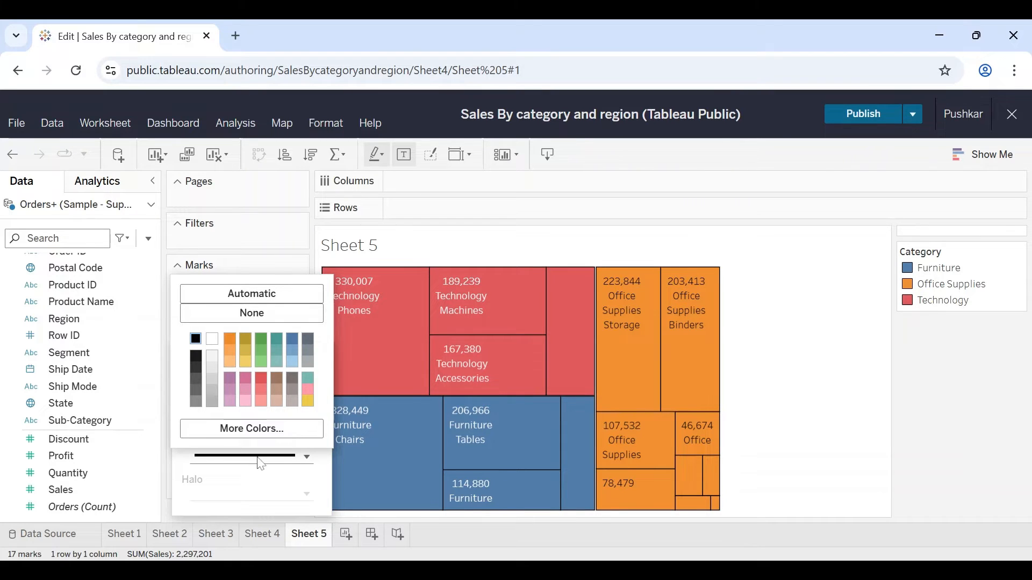
pyautogui.click(810, 342)
pyautogui.click(799, 338)
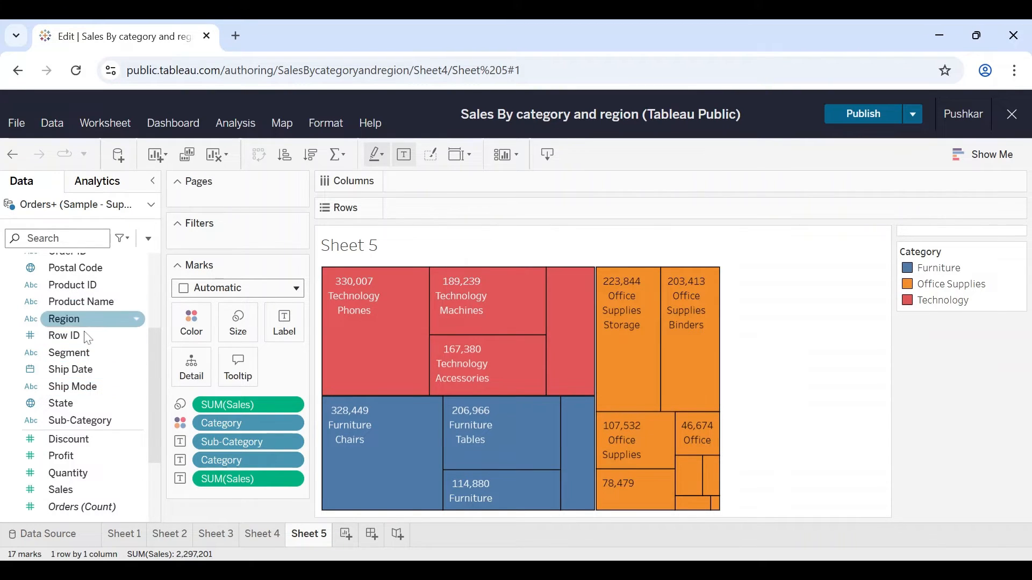
# Step: Color the treemap blocks by the sum of Profit instead of Category
pyautogui.scroll(1, 86, 337)
pyautogui.scroll(-1, 86, 338)
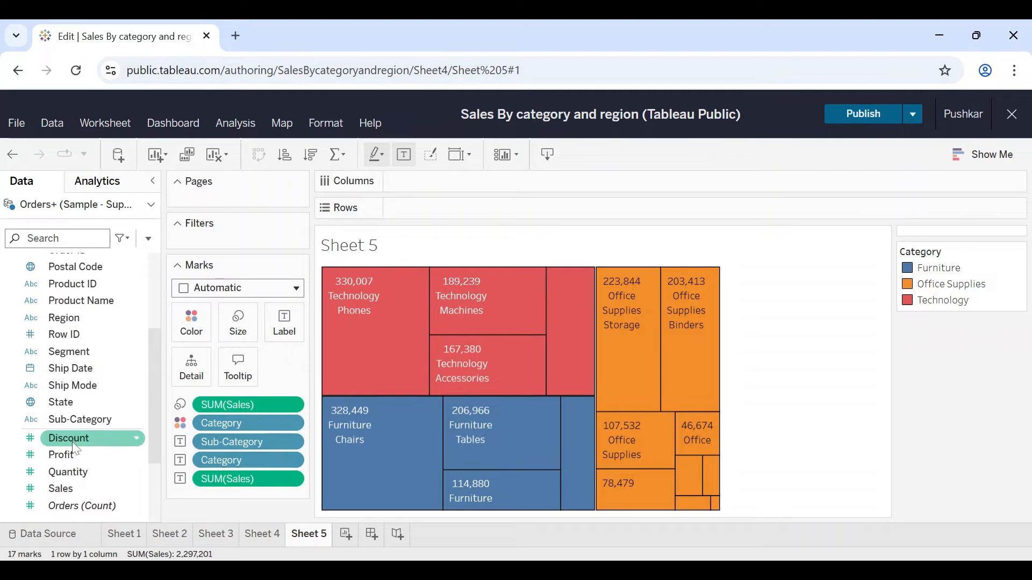
pyautogui.moveTo(63, 461); pyautogui.dragTo(199, 322)
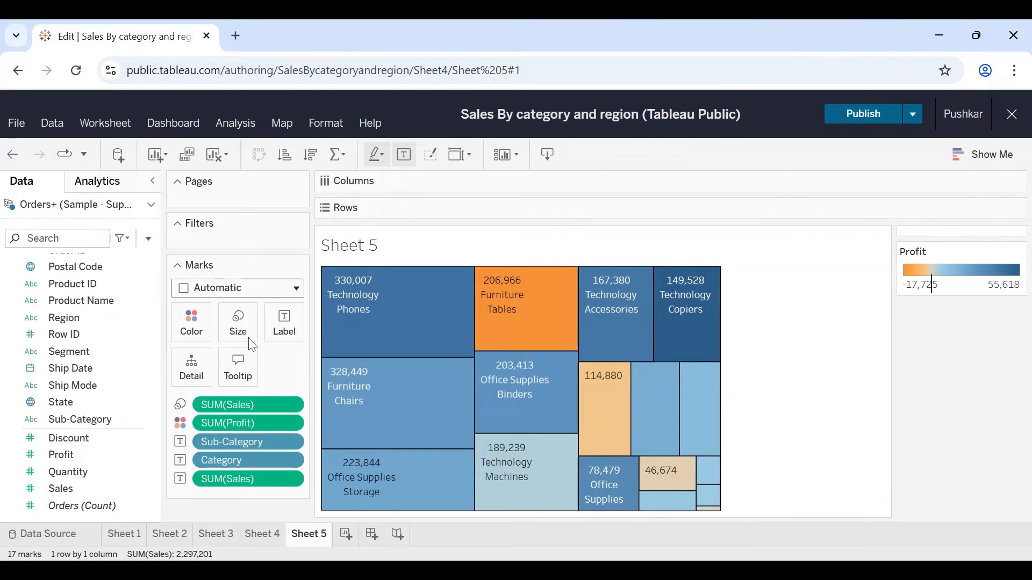
pyautogui.moveTo(405, 305)
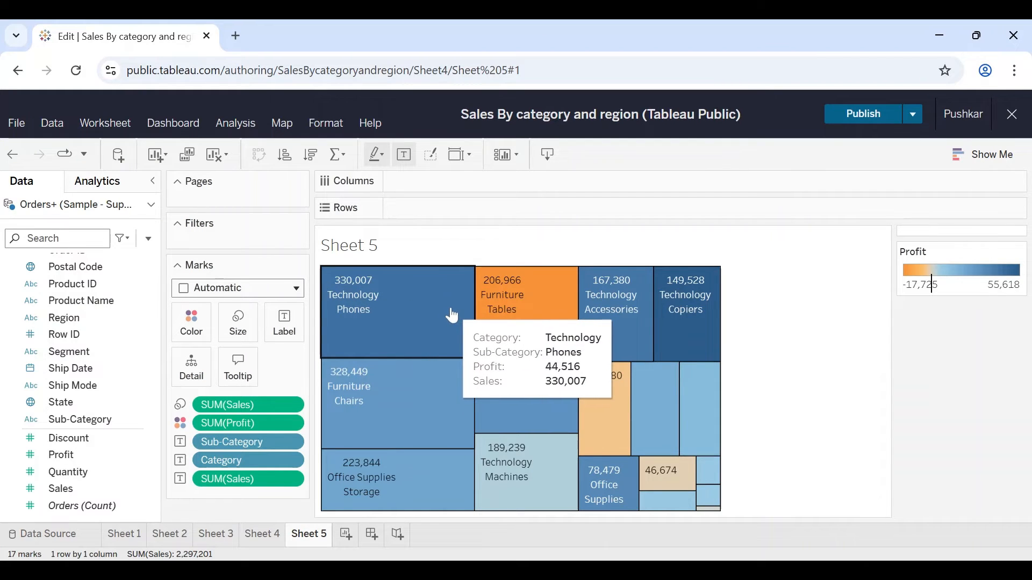
pyautogui.moveTo(682, 316)
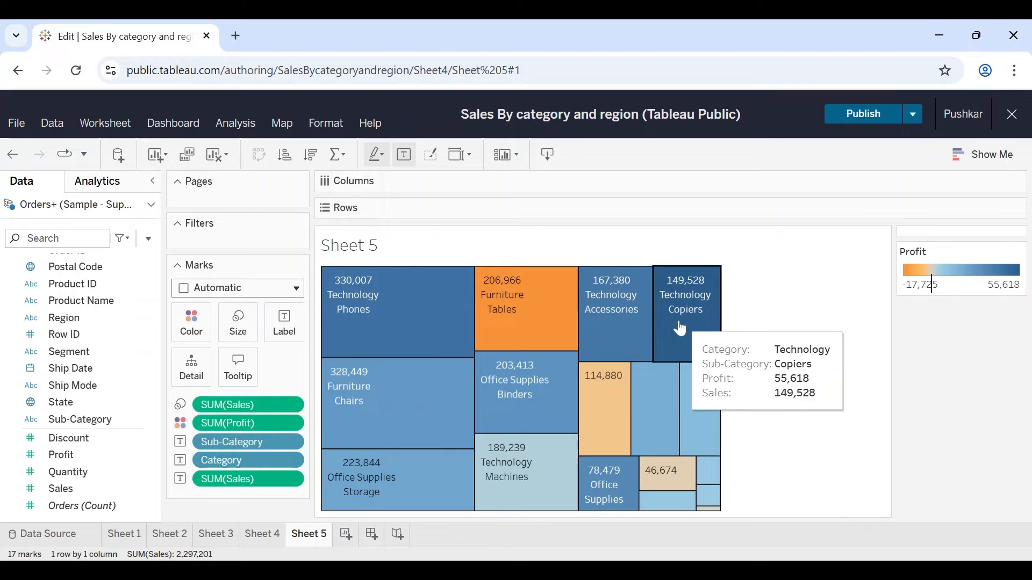
pyautogui.moveTo(513, 321)
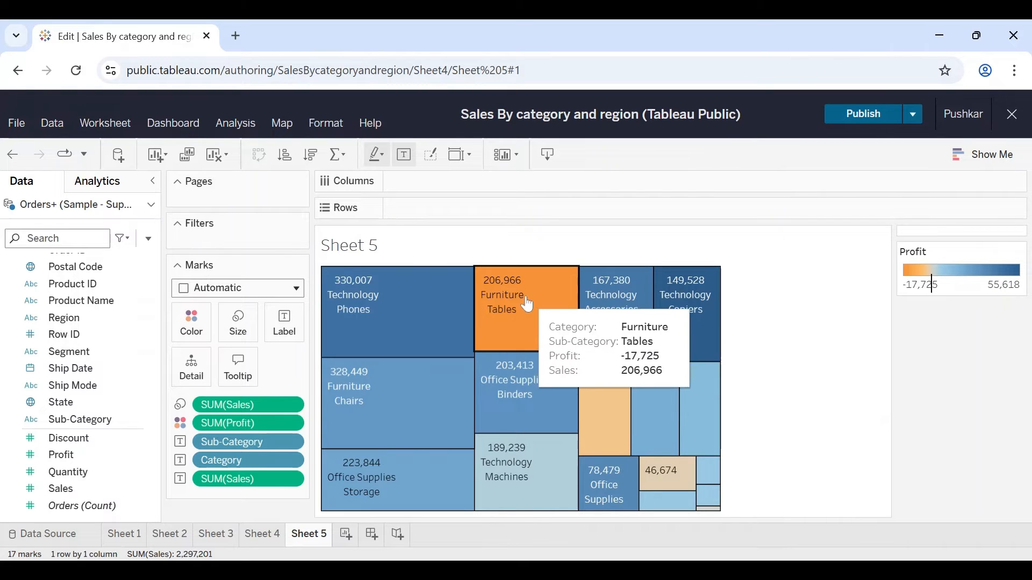
pyautogui.moveTo(618, 418)
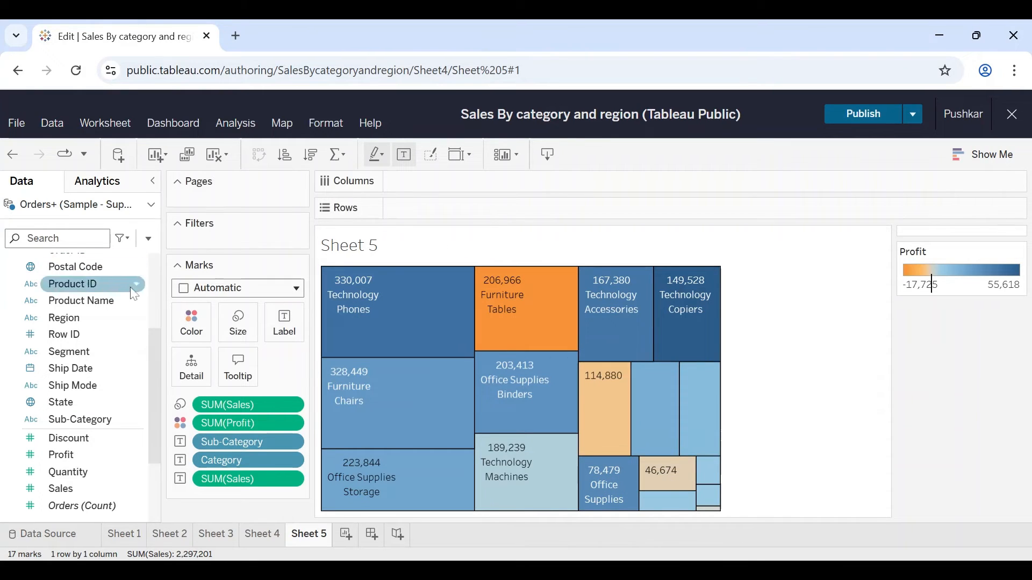
pyautogui.click(197, 328)
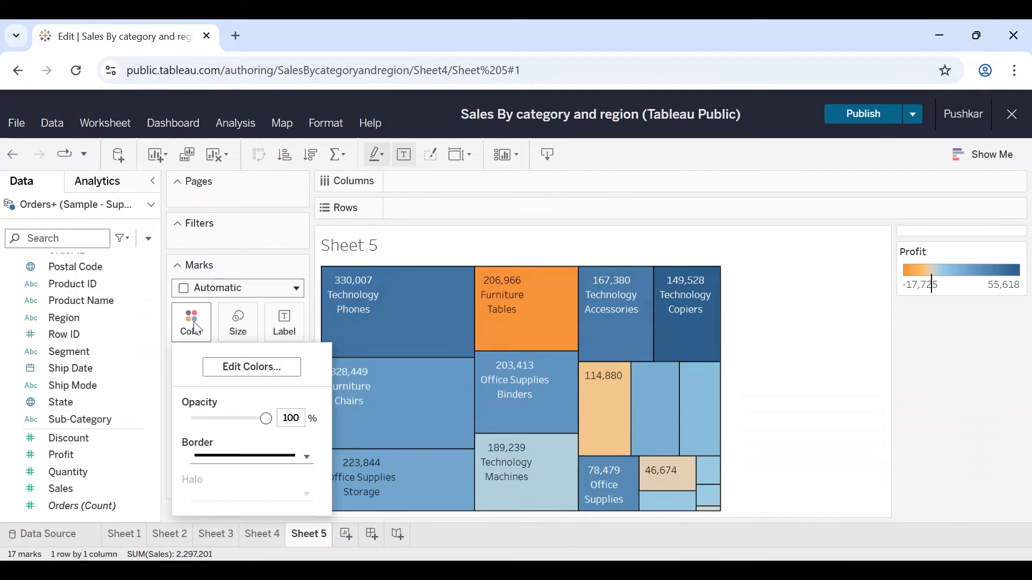
pyautogui.click(248, 368)
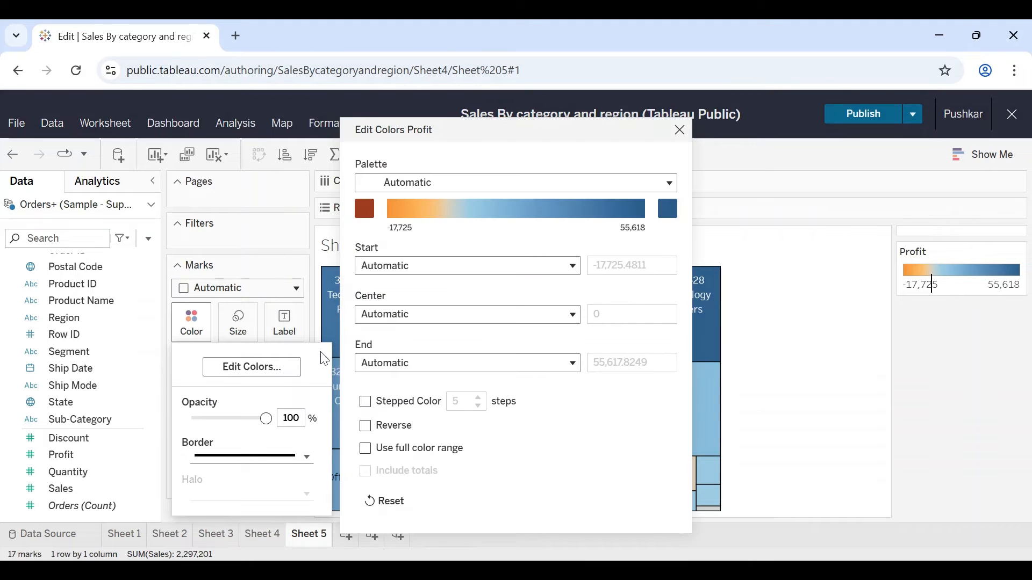
pyautogui.click(494, 187)
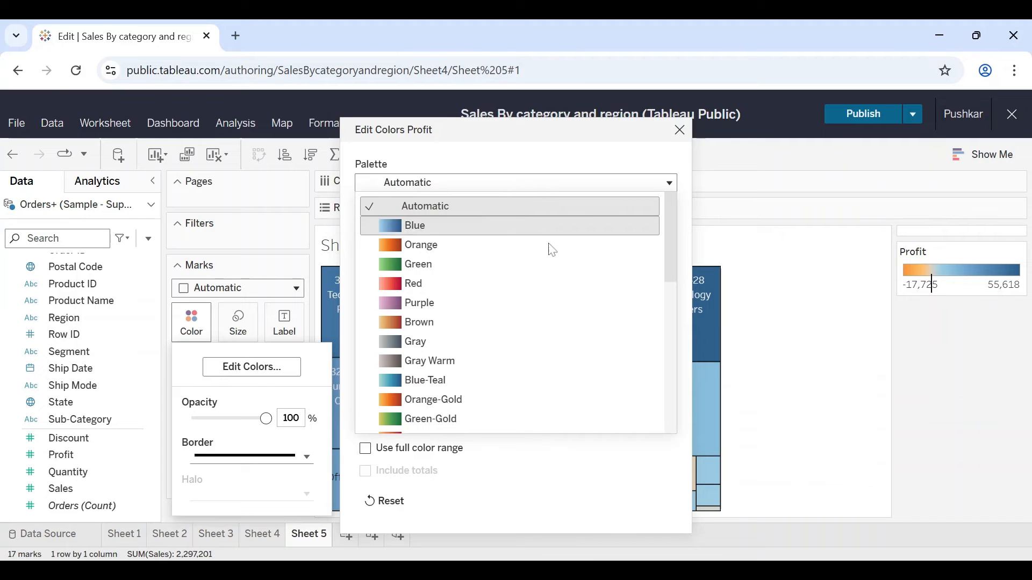
pyautogui.click(680, 130)
pyautogui.click(680, 129)
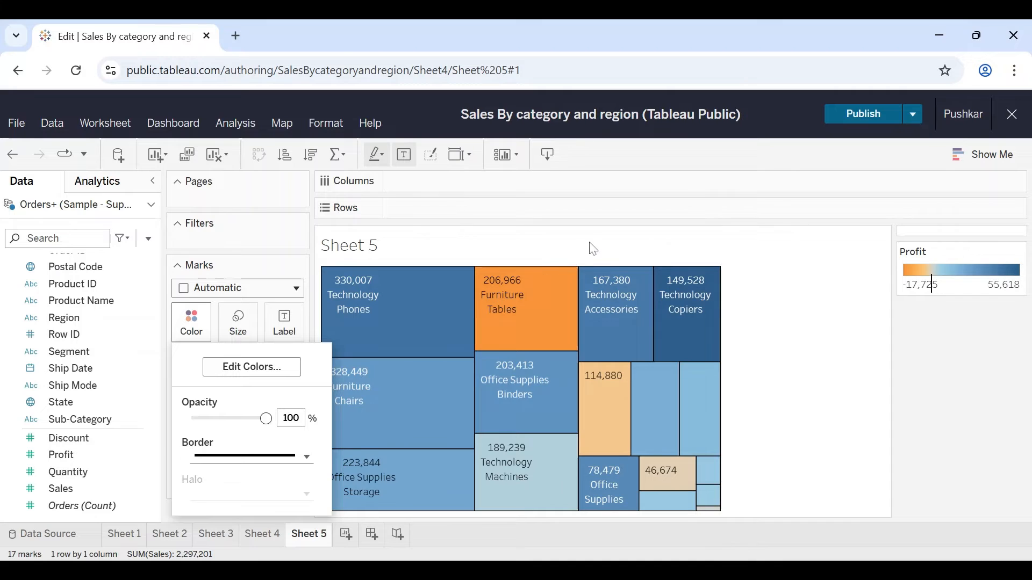
pyautogui.click(85, 322)
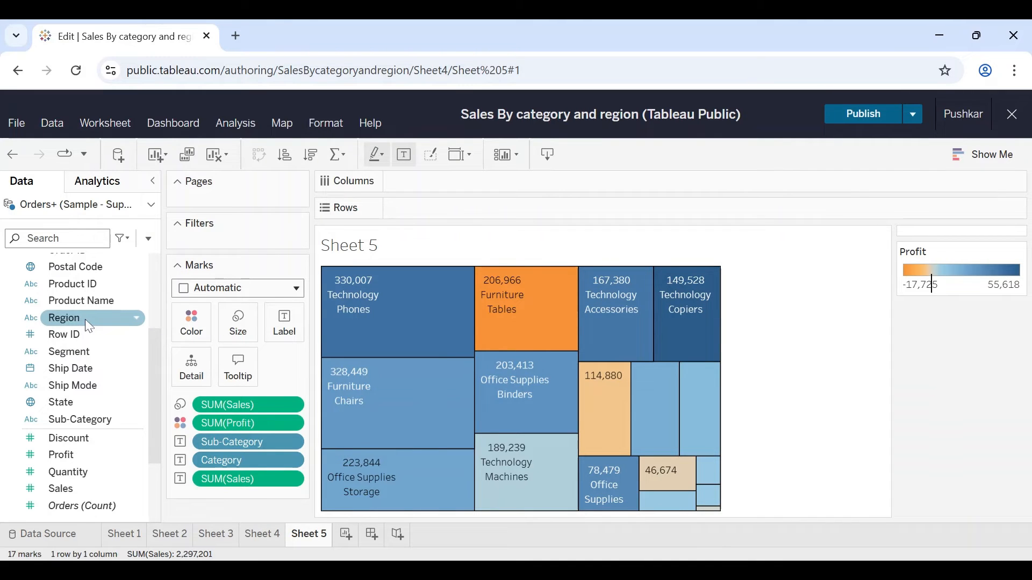
# Step: Add a Region filter to the worksheet with all regions selected and show its filter control beside the treemap
pyautogui.moveTo(87, 323); pyautogui.dragTo(235, 245)
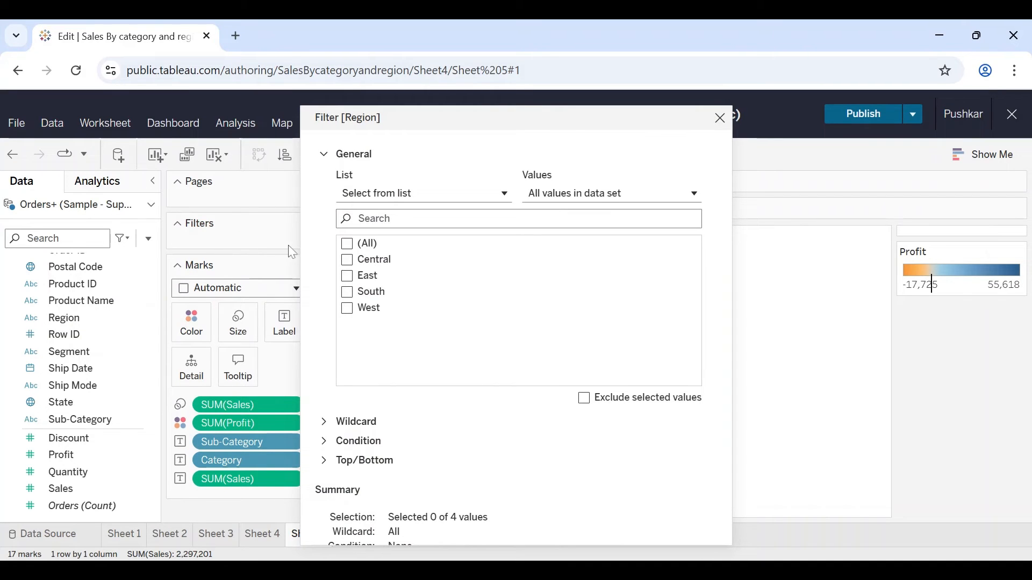
pyautogui.click(347, 244)
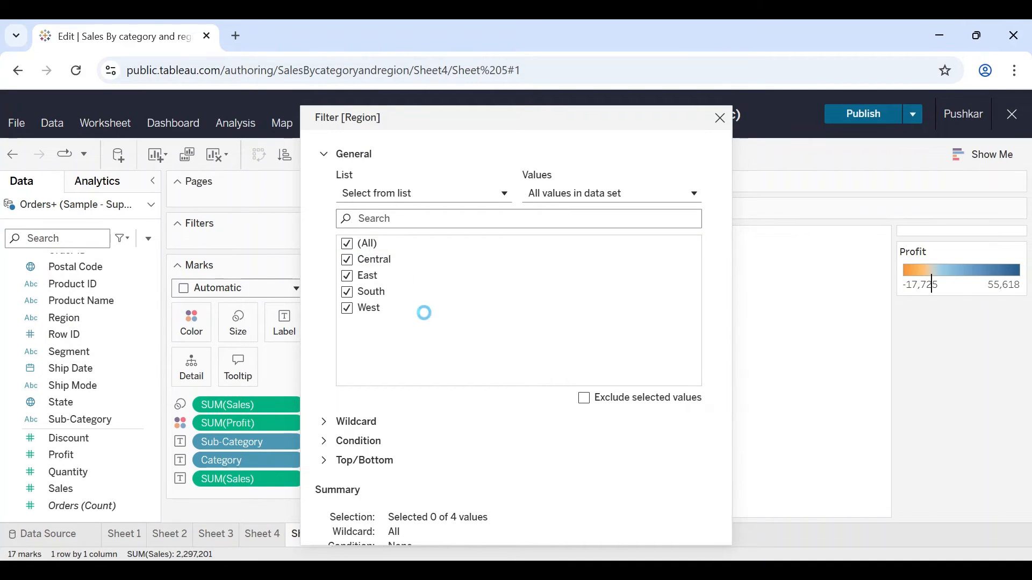
pyautogui.scroll(-2, 596, 481)
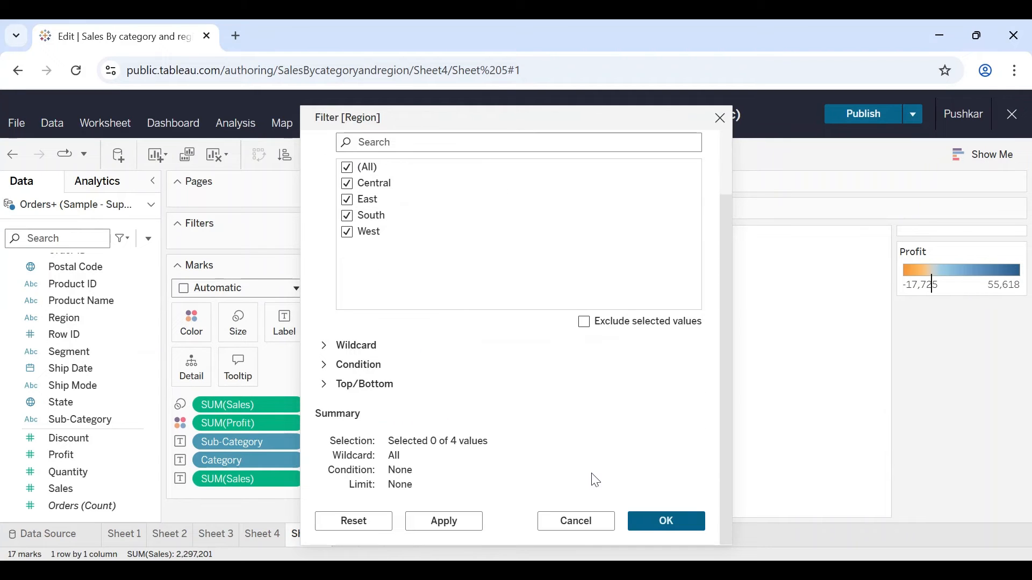
pyautogui.click(662, 530)
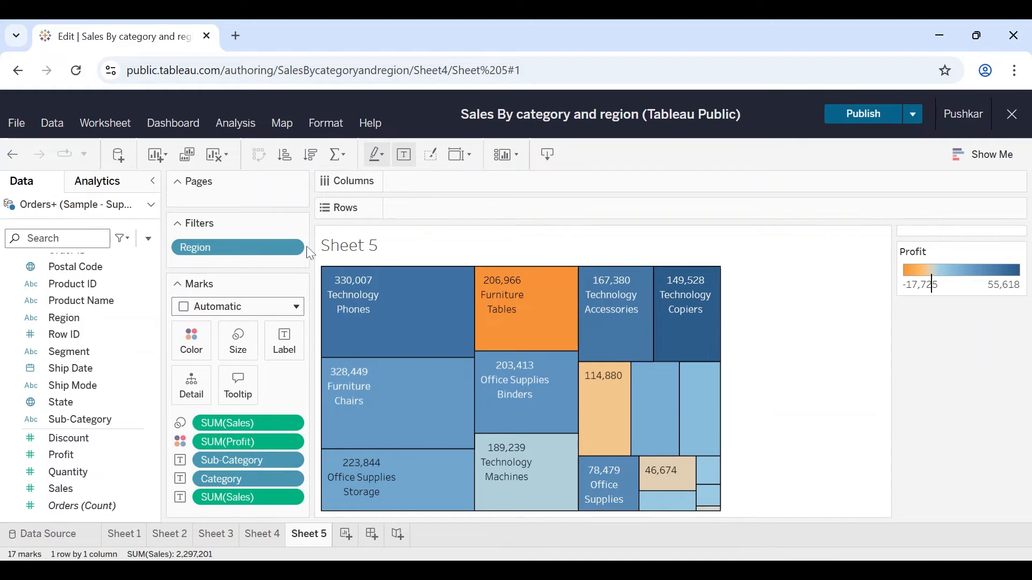
pyautogui.click(296, 249)
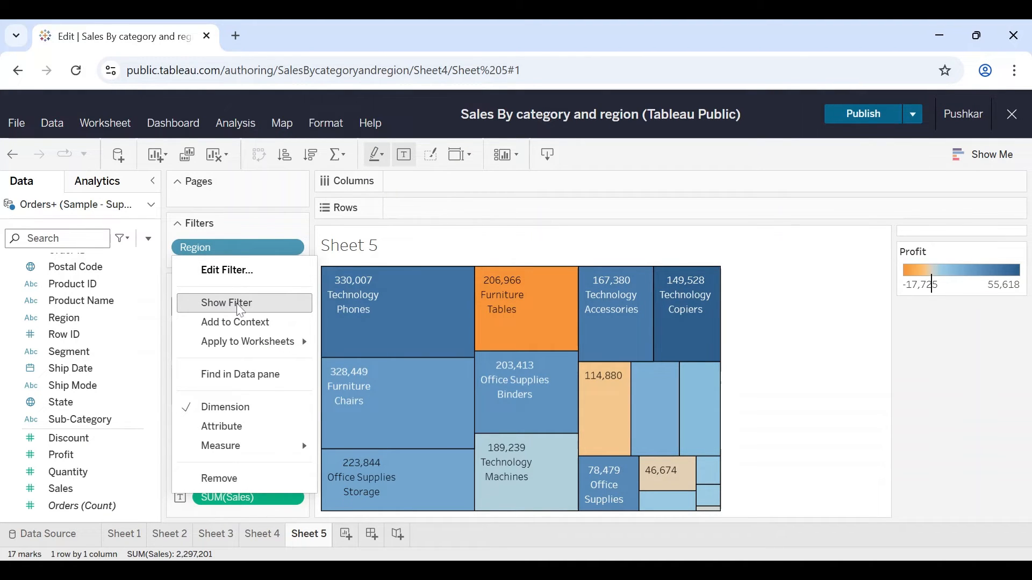
pyautogui.click(240, 304)
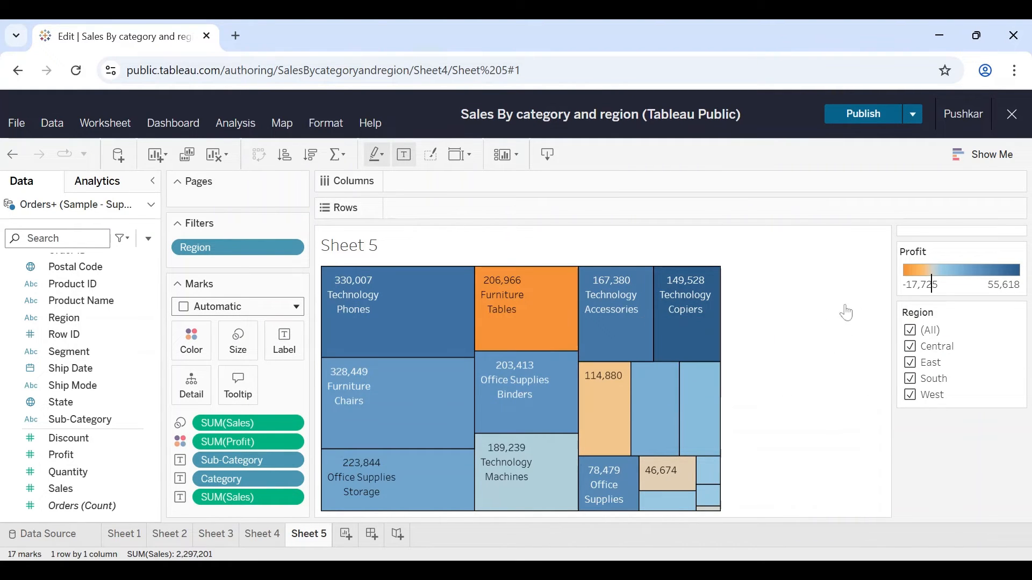
# Step: Test the Region filter by switching between Central, East and South, and restore the selection of all regions
pyautogui.click(910, 330)
pyautogui.click(911, 358)
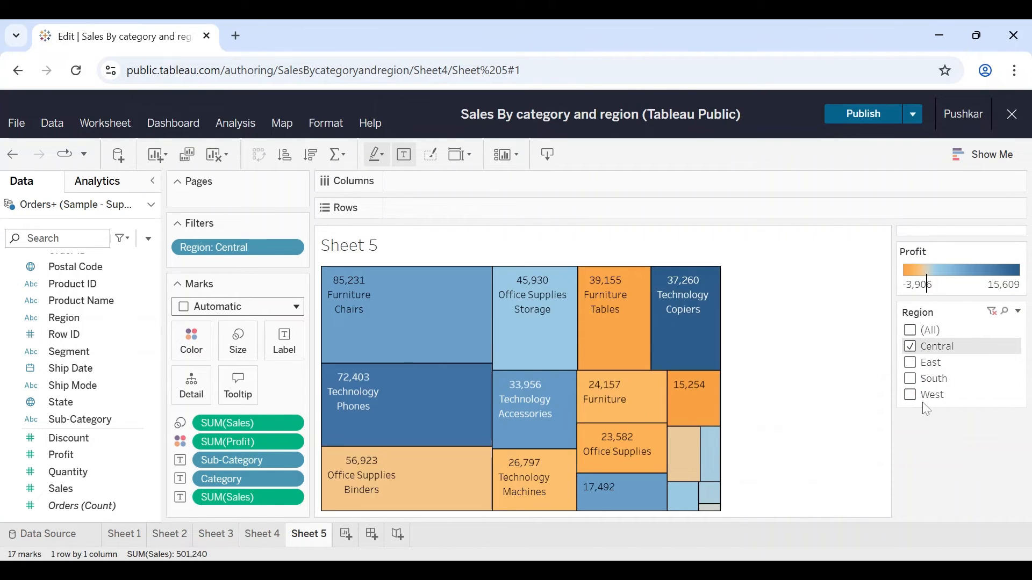
pyautogui.click(913, 365)
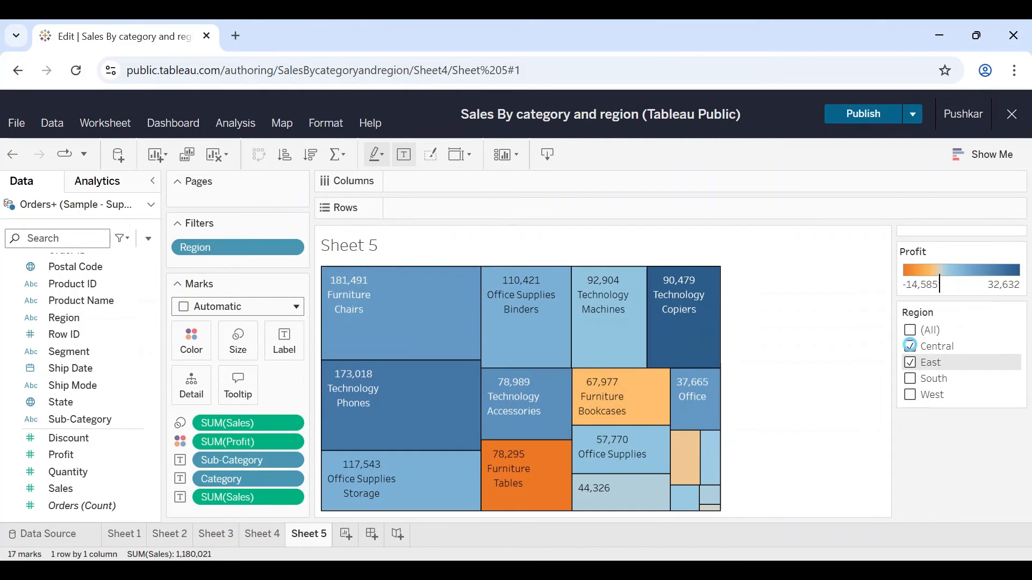
pyautogui.click(910, 347)
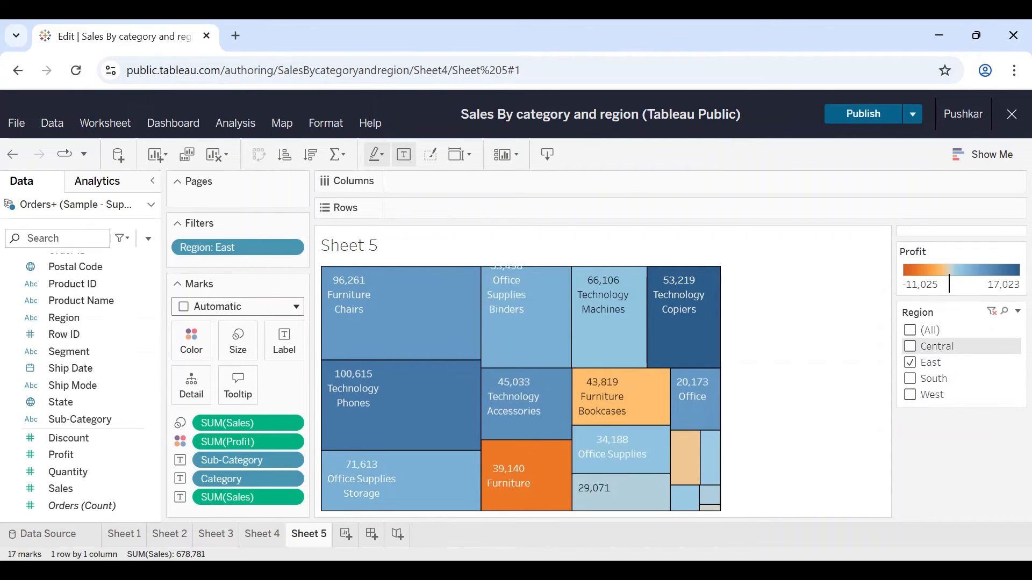
pyautogui.click(912, 380)
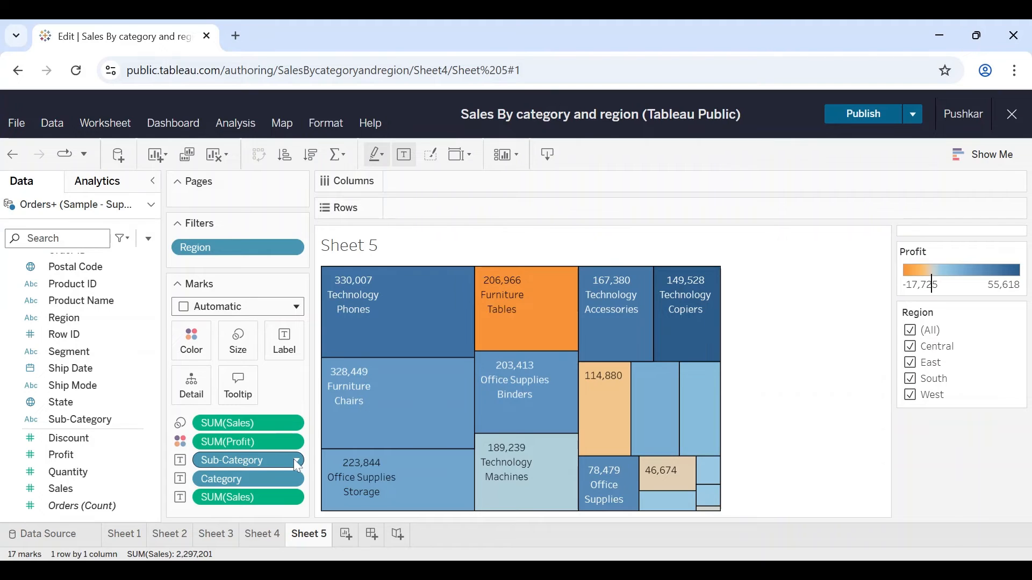
# Step: Sort Sub-Category by the Sales field in descending order, using the Sum aggregation
pyautogui.click(297, 462)
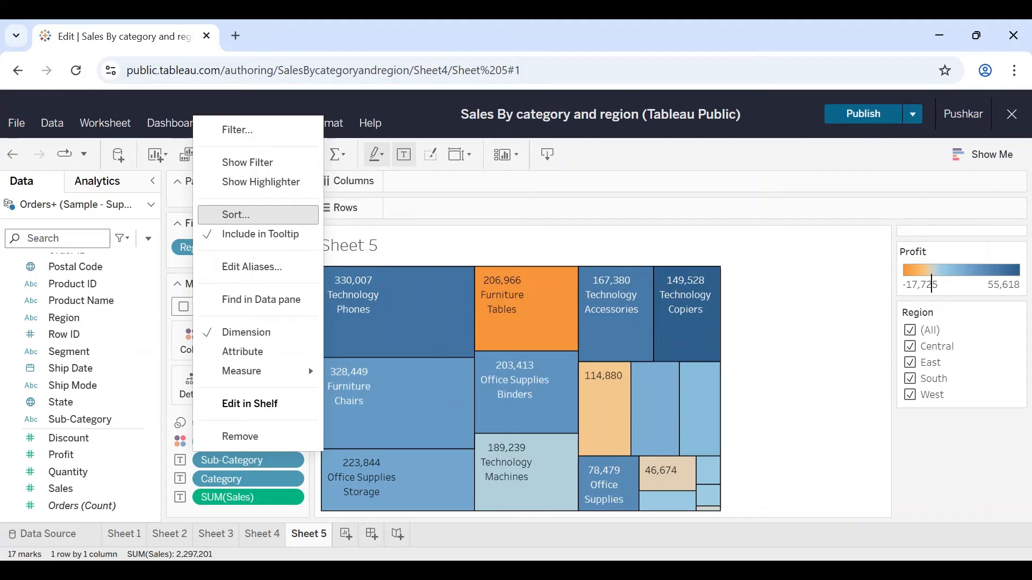
pyautogui.click(257, 217)
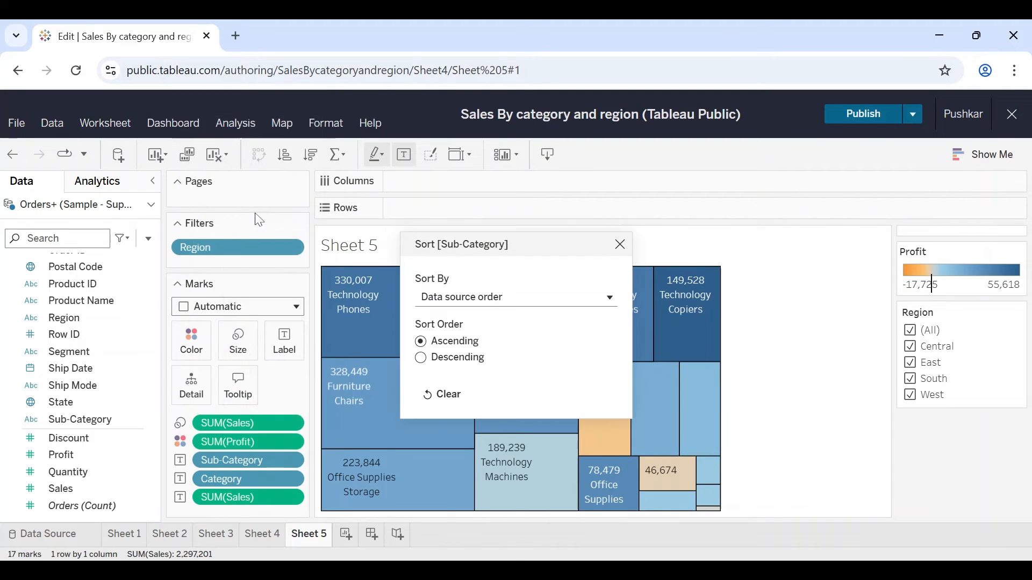
pyautogui.click(441, 301)
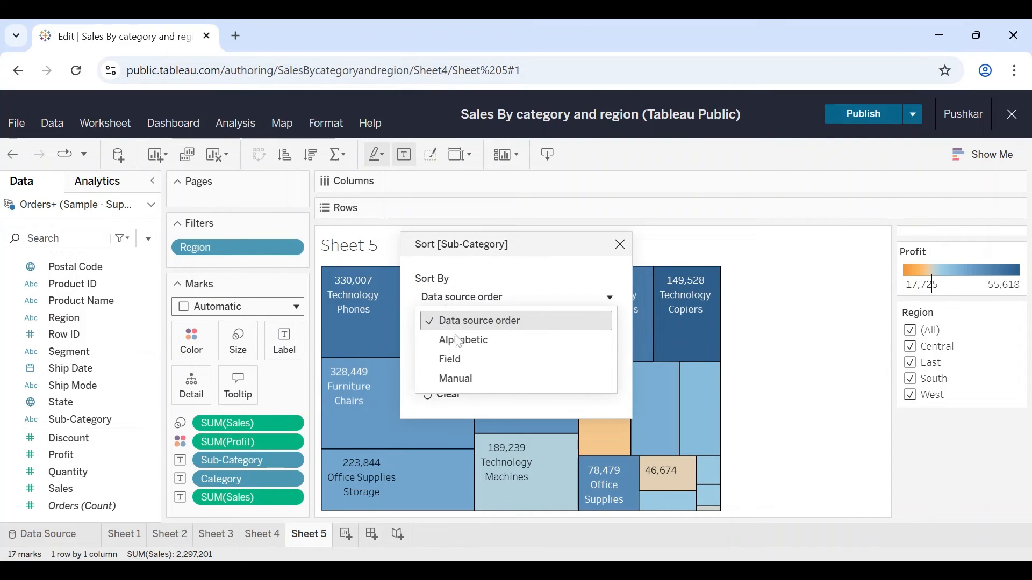
pyautogui.click(476, 359)
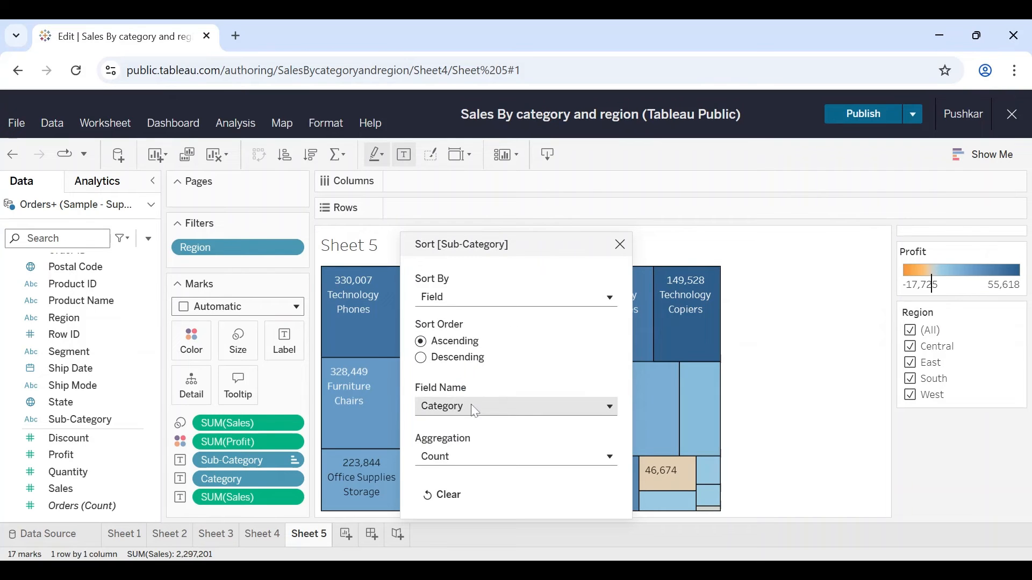
pyautogui.click(475, 418)
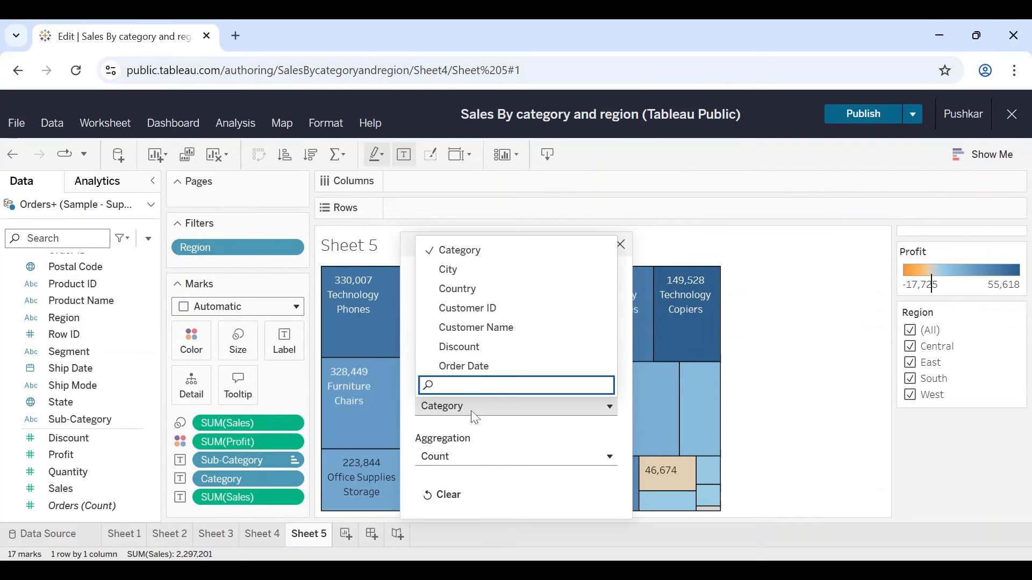
pyautogui.scroll(-5, 467, 357)
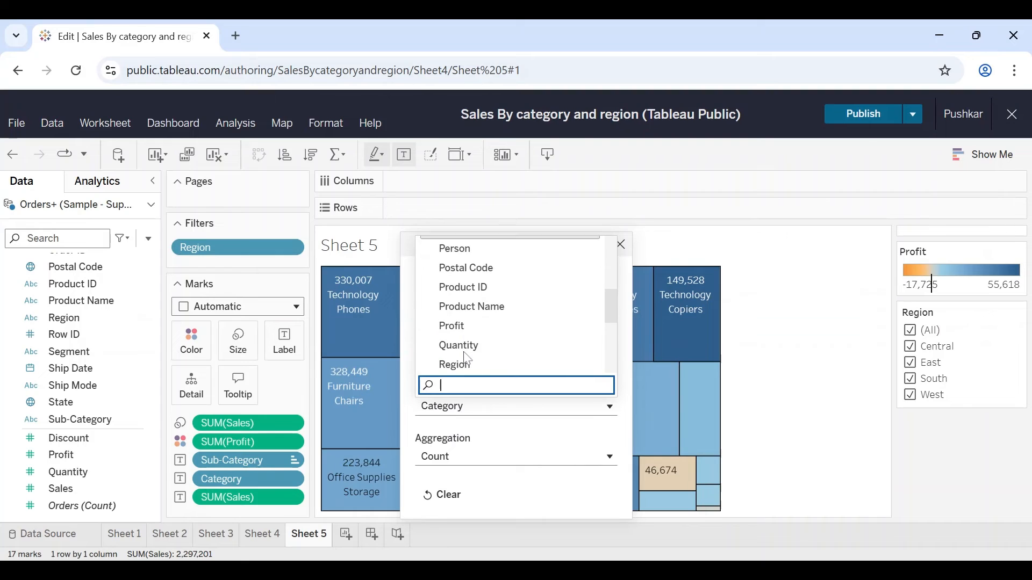
pyautogui.scroll(-3, 467, 339)
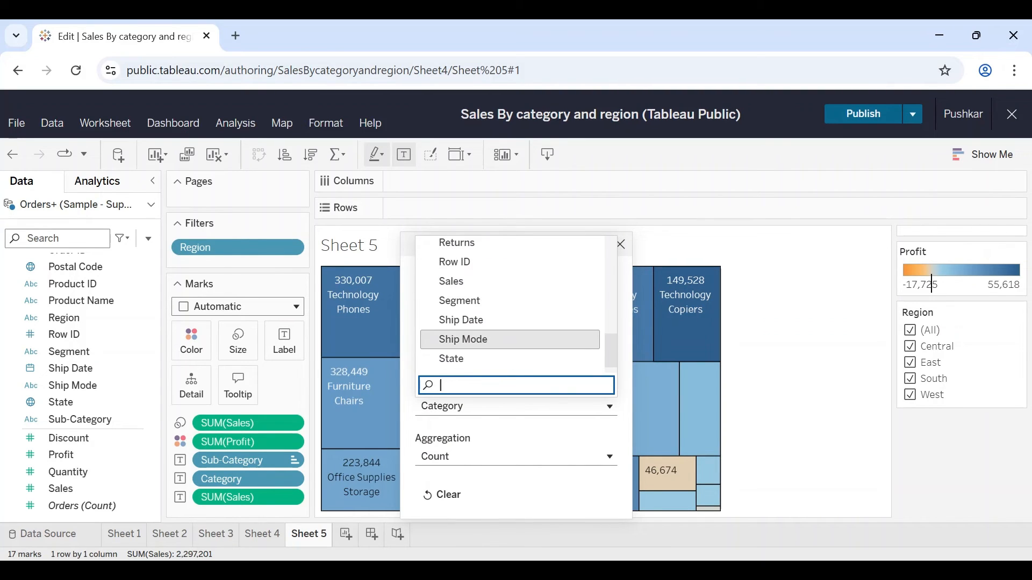
pyautogui.click(476, 284)
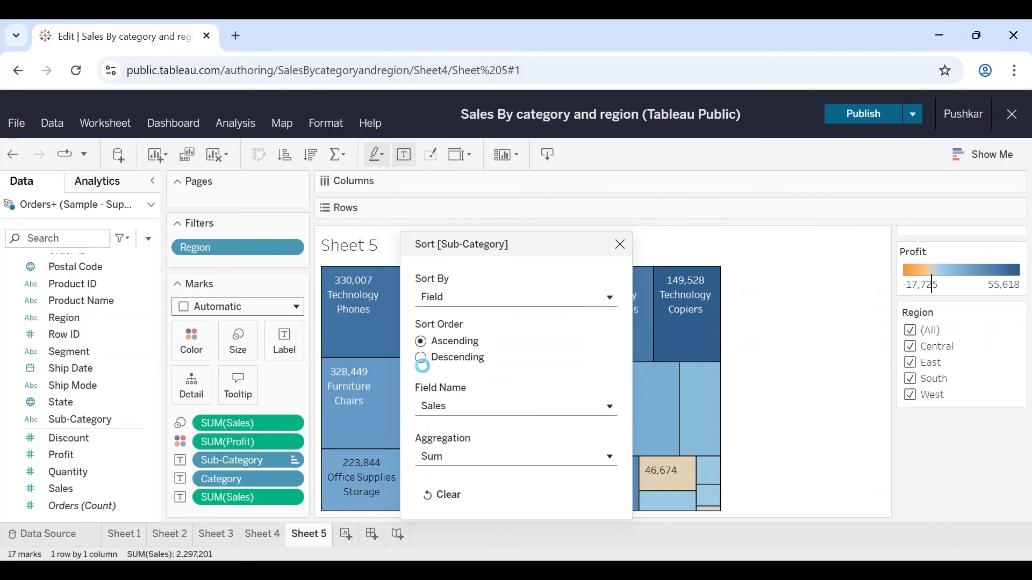
pyautogui.click(422, 359)
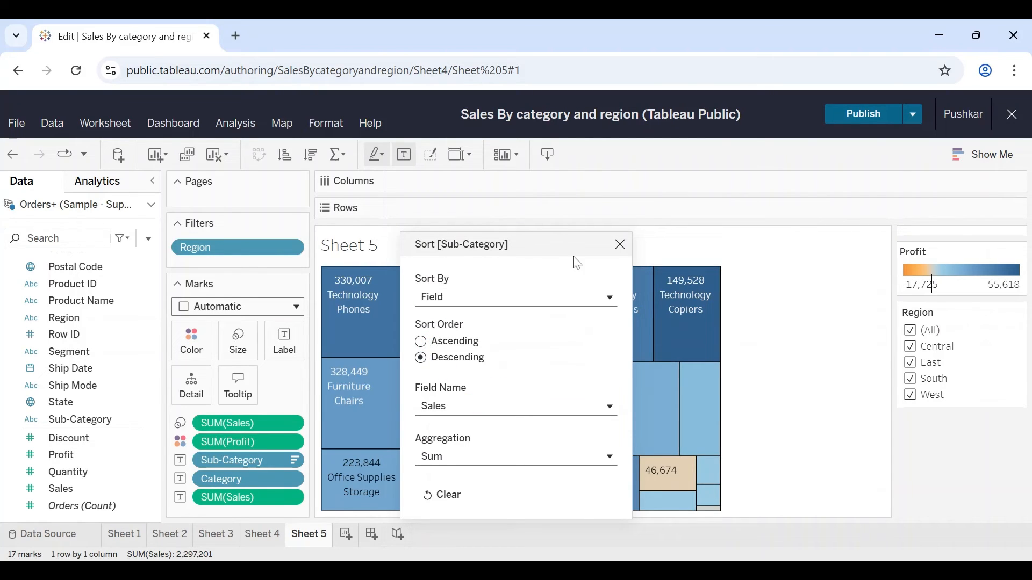
pyautogui.click(620, 245)
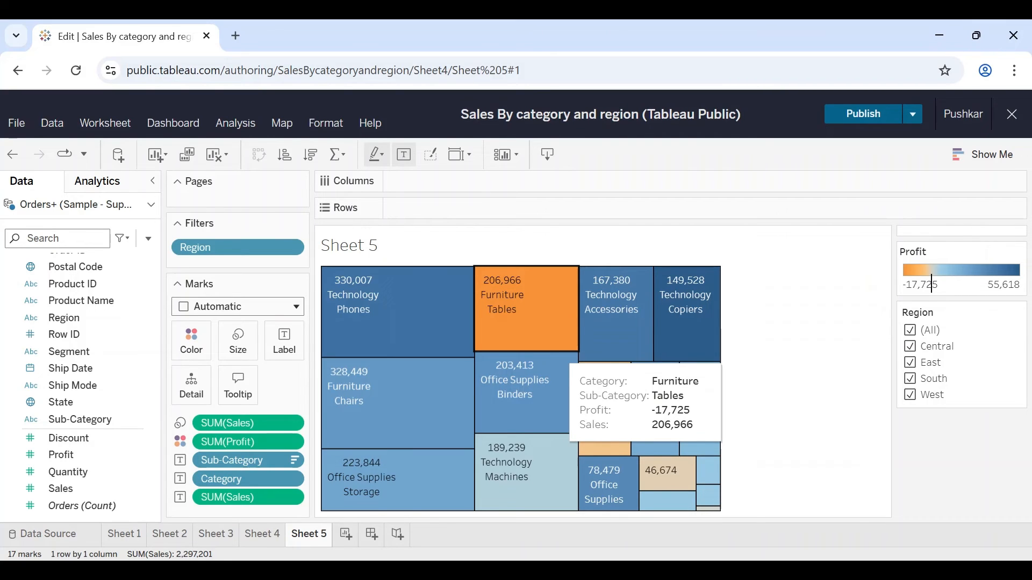
# Step: Move the Sales line in the treemap's tooltip text above the Profit line, directly below Sub-Category
pyautogui.click(238, 386)
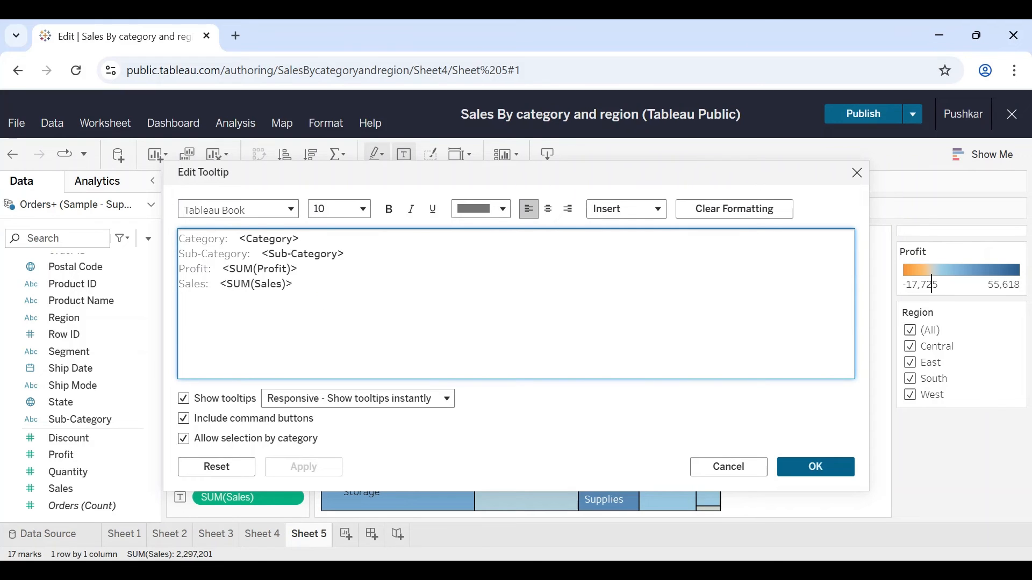
pyautogui.moveTo(295, 288); pyautogui.dragTo(141, 302)
pyautogui.hotkey('ctrl', 'c')
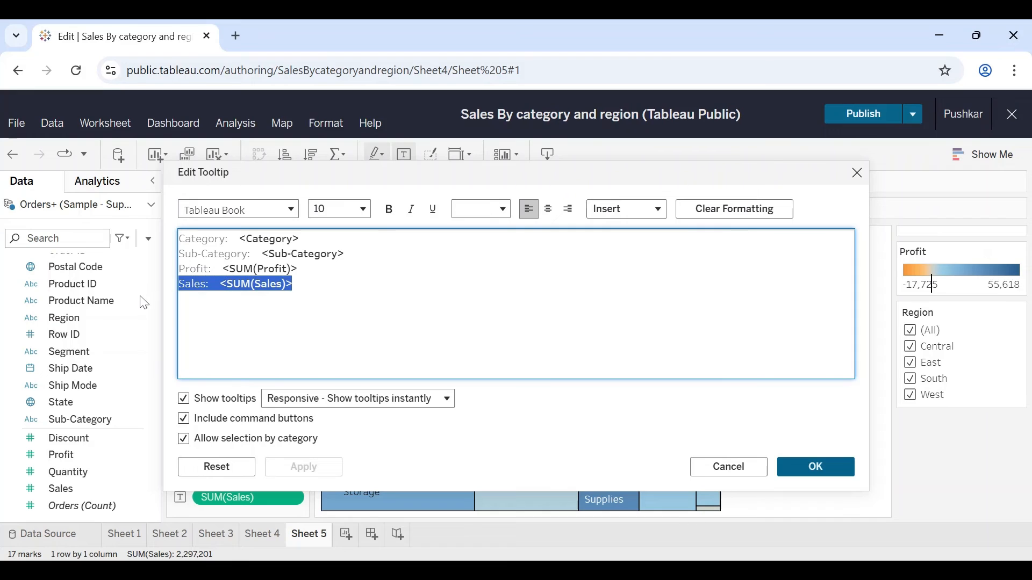
pyautogui.press('BackSpace')
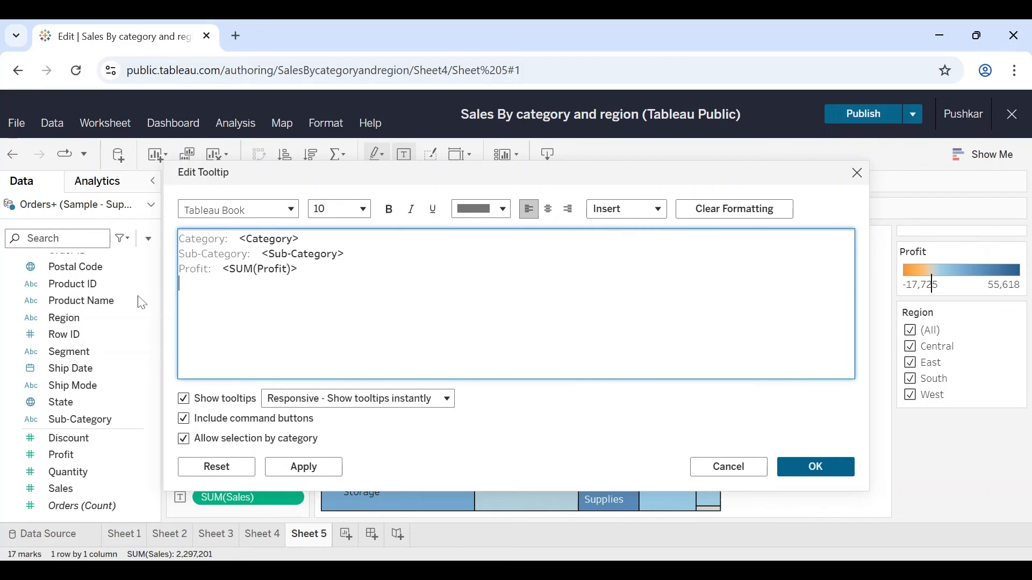
pyautogui.press('Up')
pyautogui.press('Return')
pyautogui.press('Up')
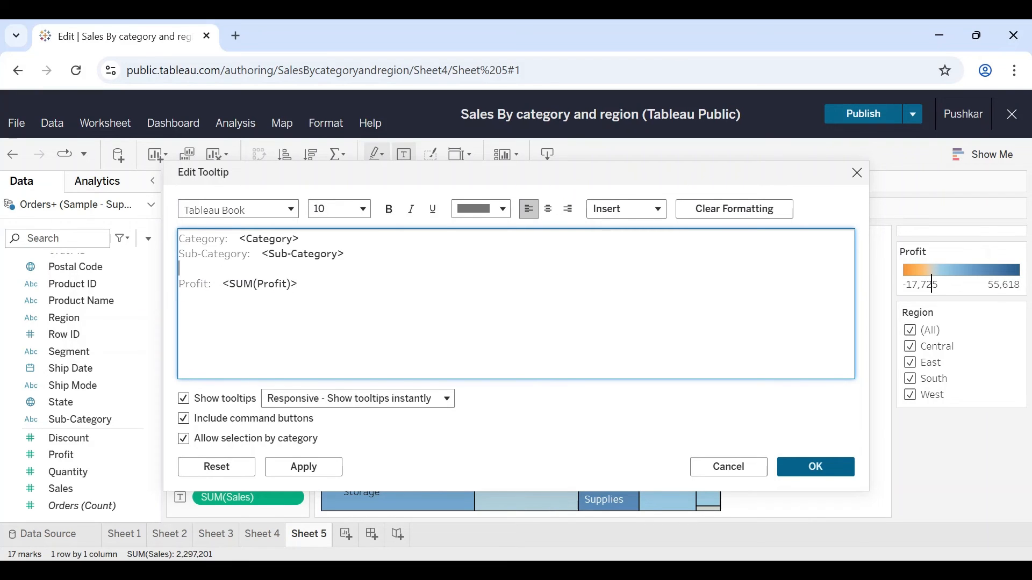
pyautogui.hotkey('ctrl', 'v')
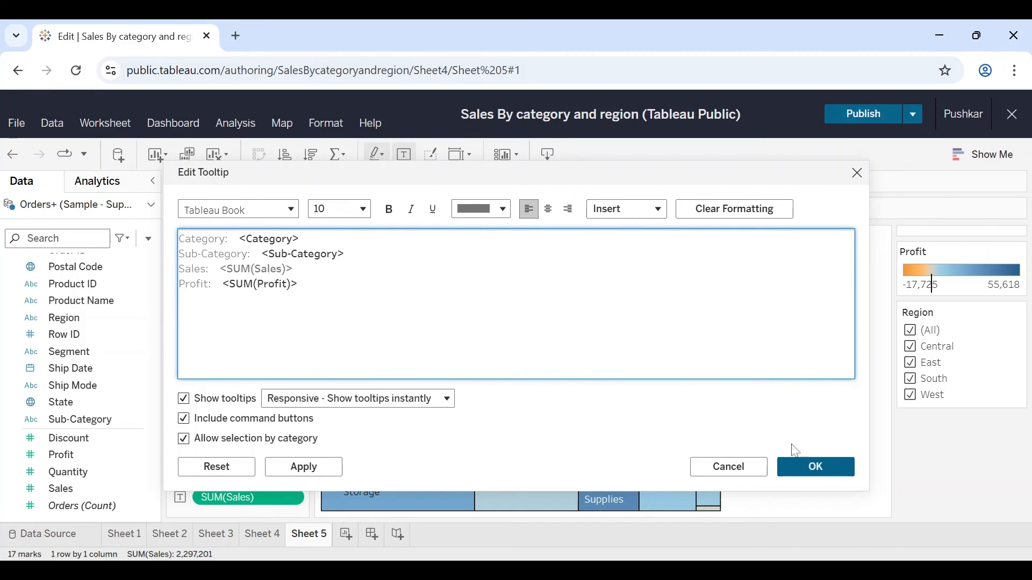
# Step: Apply bold formatting to the Sales line of the tooltip and save the tooltip changes
pyautogui.hotkey('shift', 'Home')
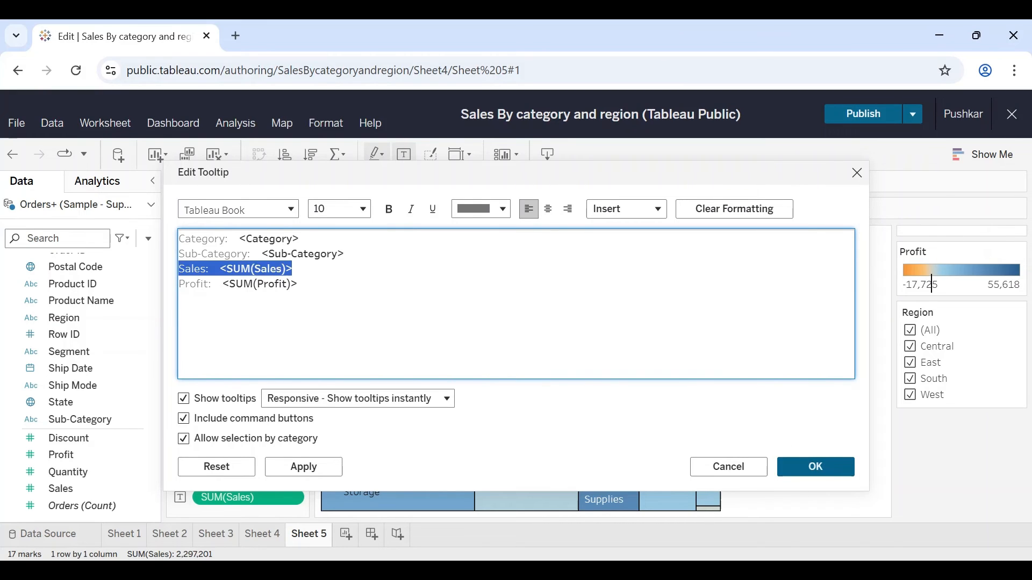
pyautogui.click(390, 211)
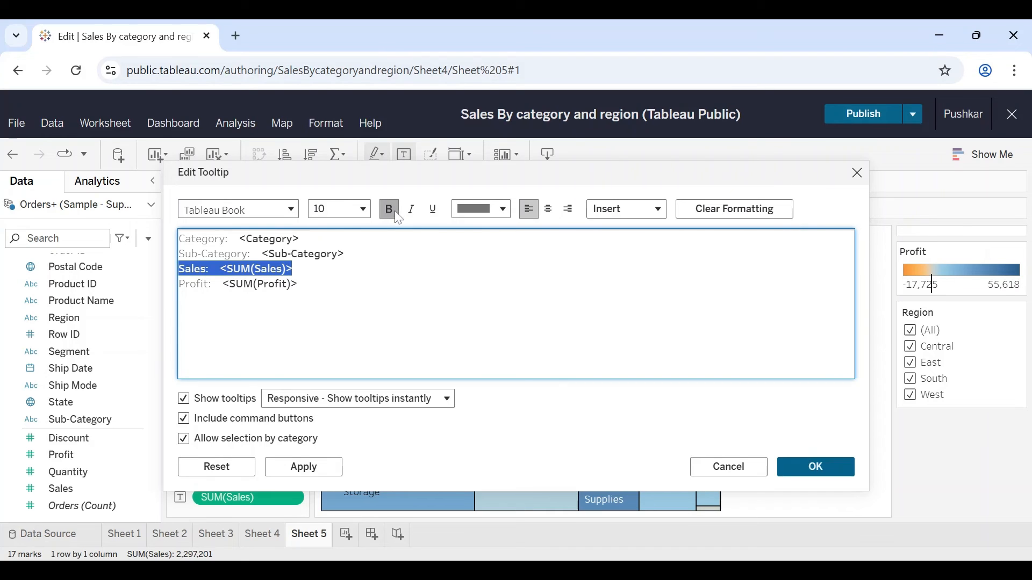
pyautogui.click(518, 354)
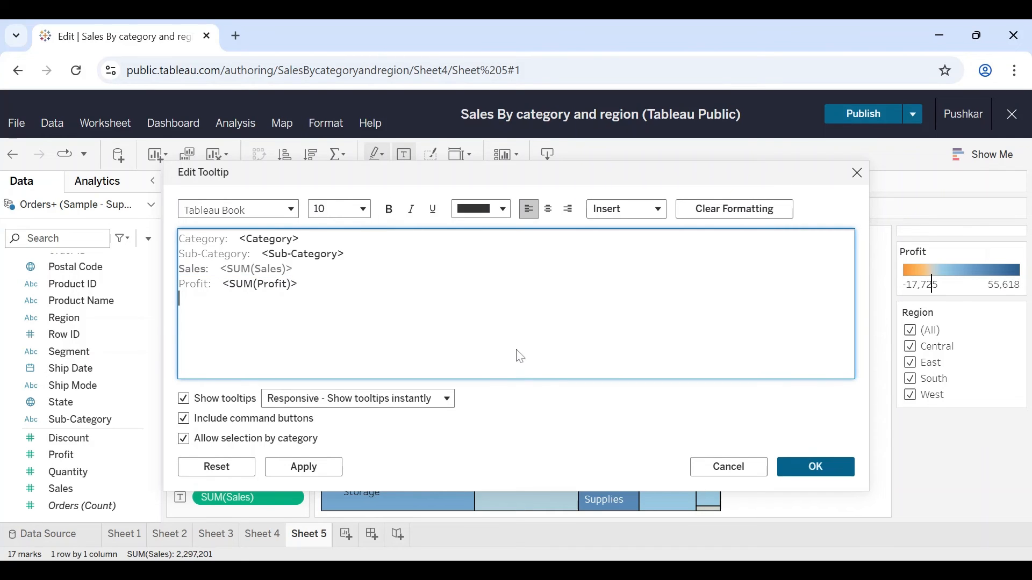
pyautogui.click(817, 468)
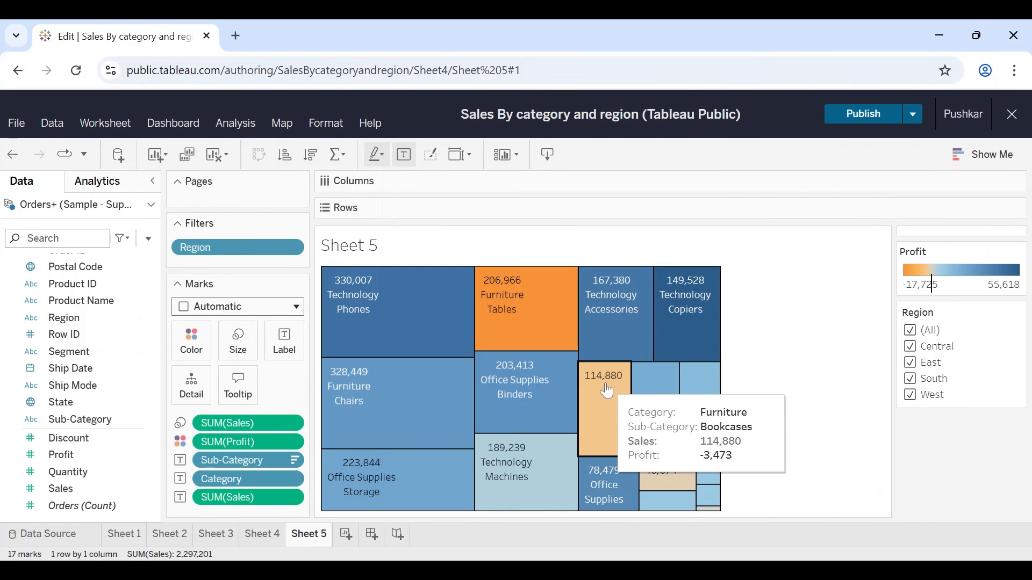
# Step: Replace the worksheet's title with "Sales breakdown by sub-category (Treemap)"
pyautogui.doubleClick(364, 250)
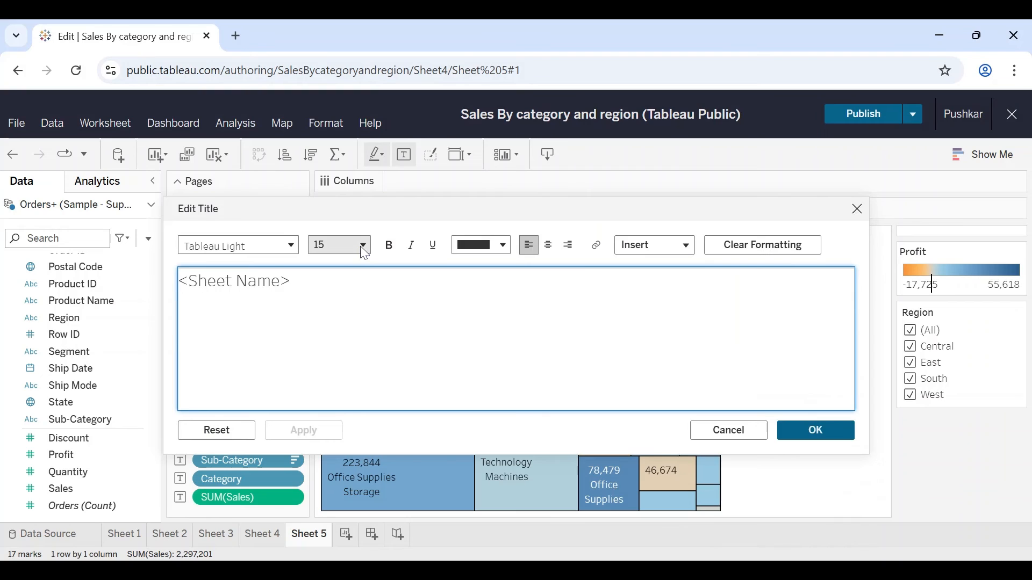
pyautogui.hotkey('ctrl', 'a')
pyautogui.write('Sale')
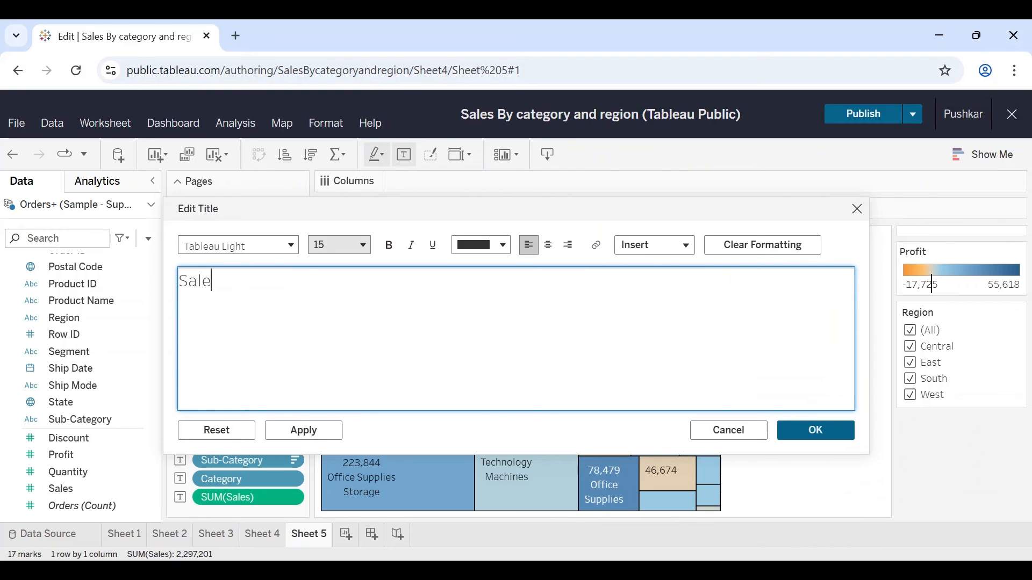
pyautogui.write('s breakdown')
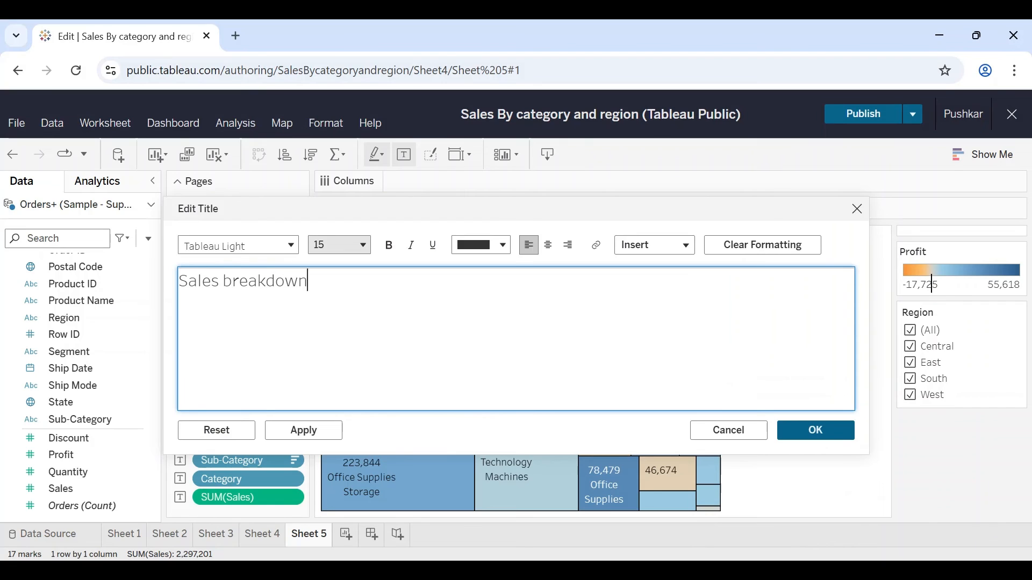
pyautogui.write(' by sub-category')
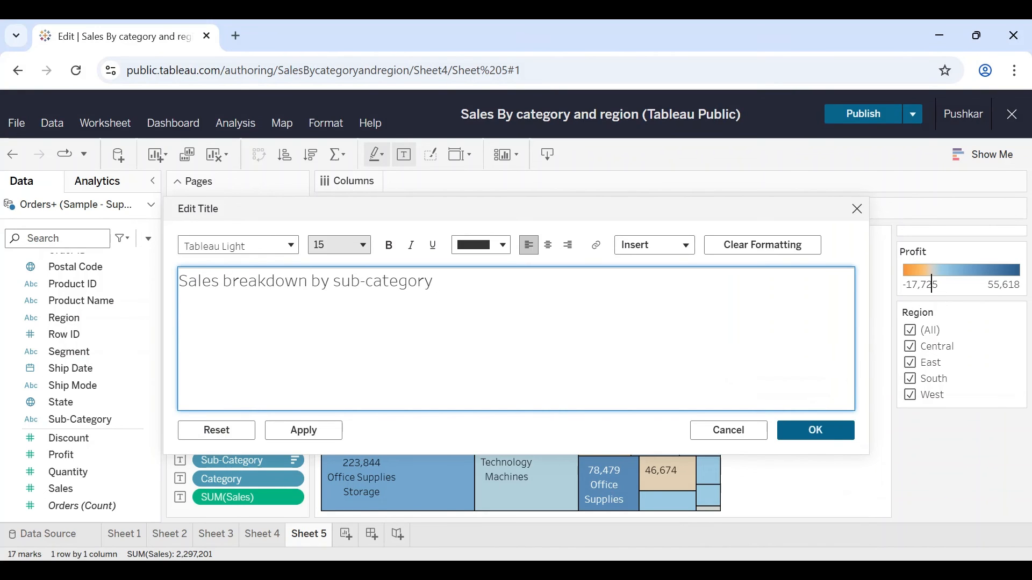
pyautogui.write(' (Tre)')
pyautogui.press('Left')
pyautogui.write('Tree')
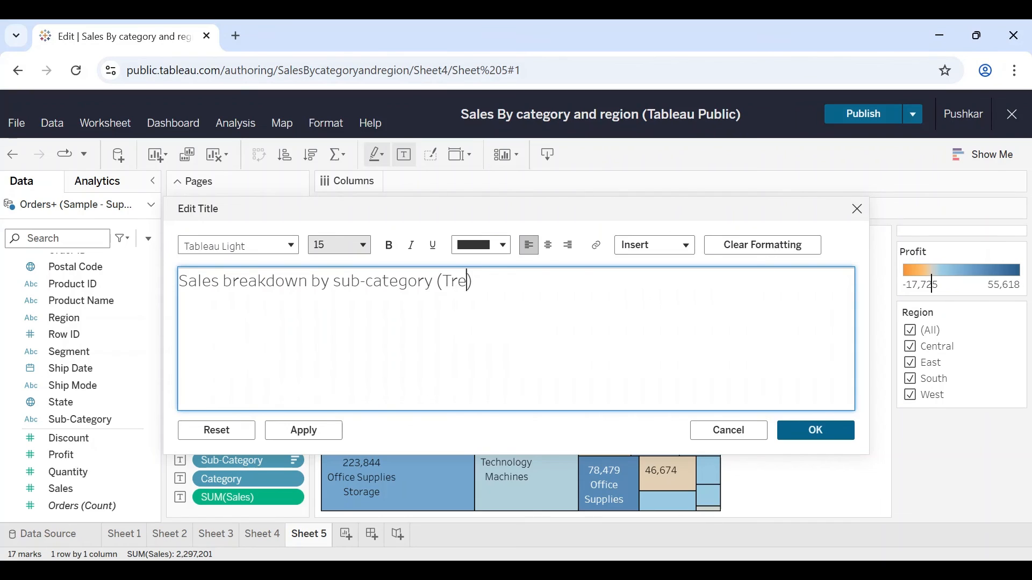
pyautogui.write('map')
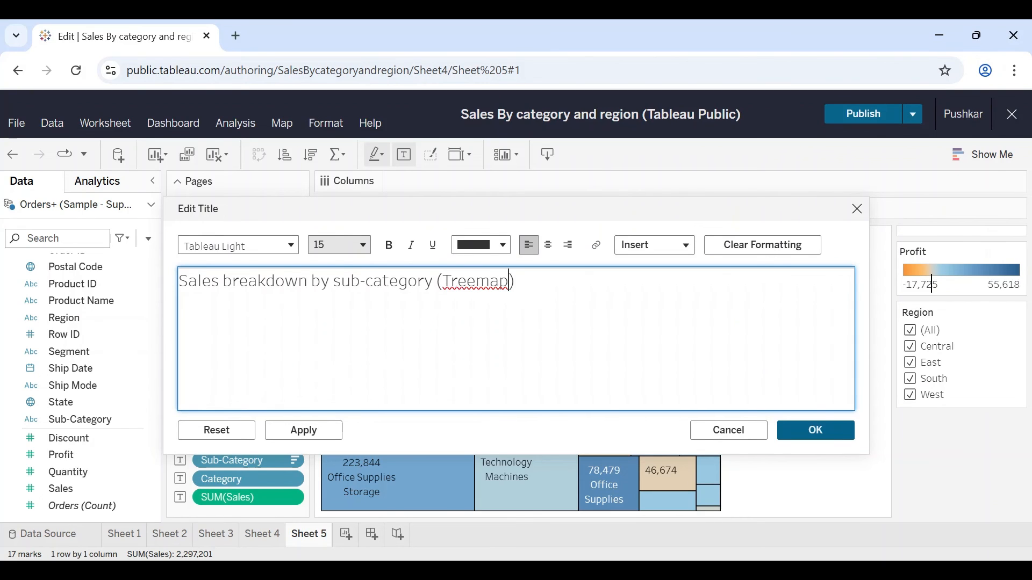
pyautogui.click(815, 430)
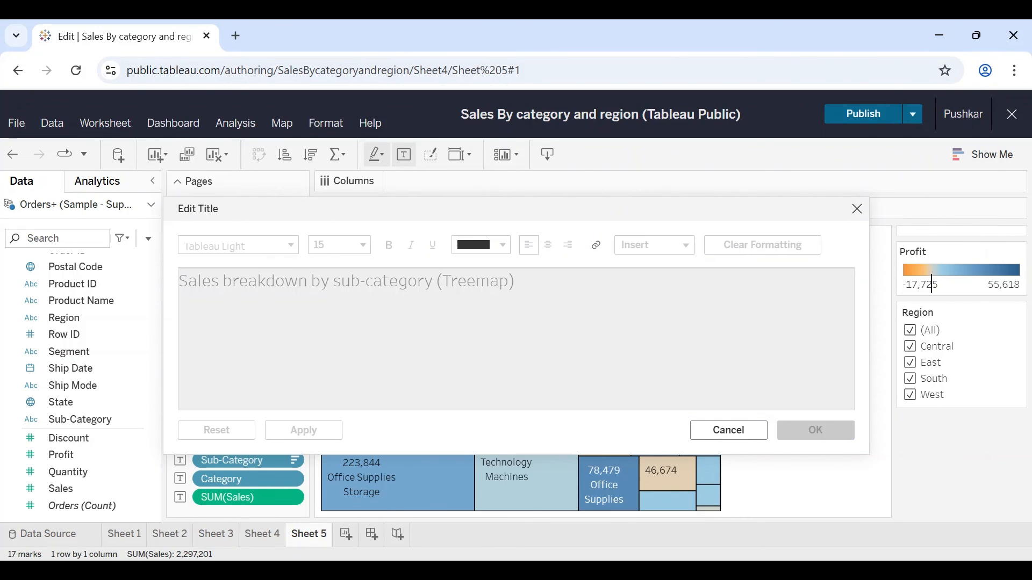